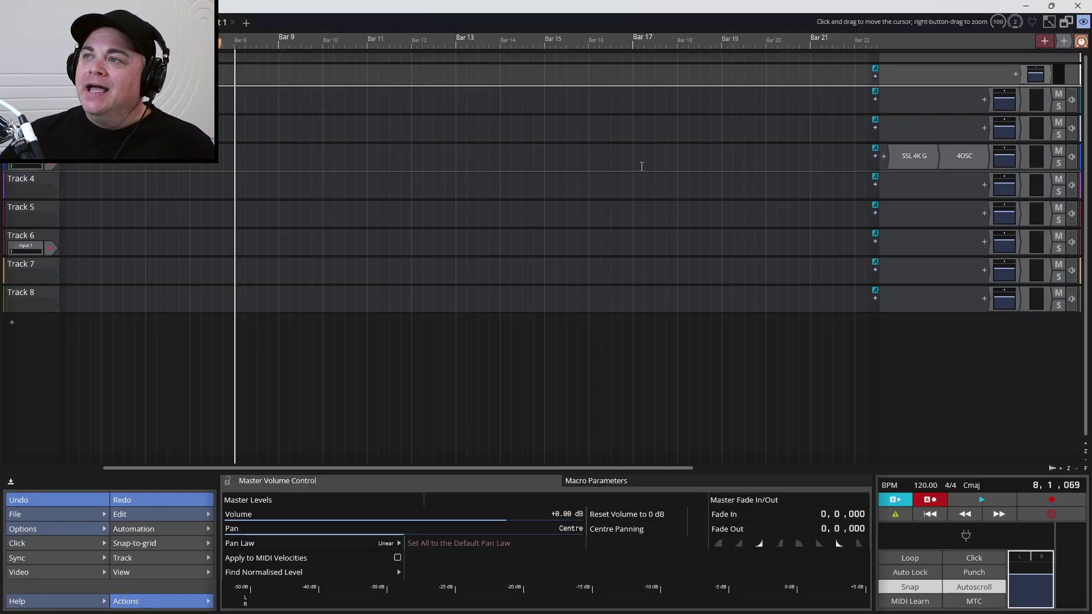
# Open Track 3's 4OSC synth and show its MIDI input with the on-screen keyboard
pyautogui.doubleClick(965, 157)
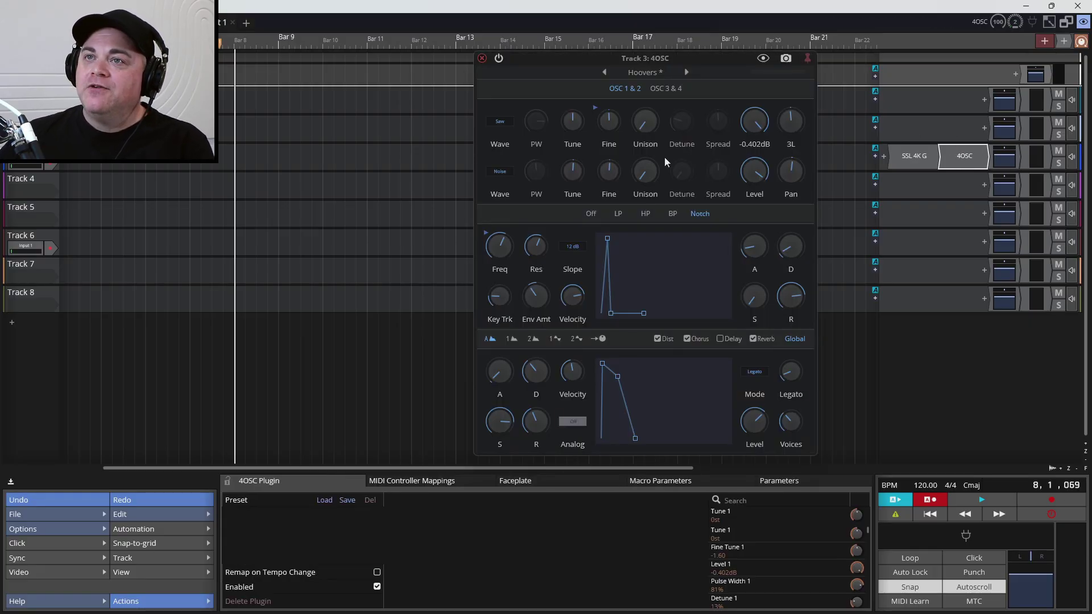
pyautogui.click(32, 166)
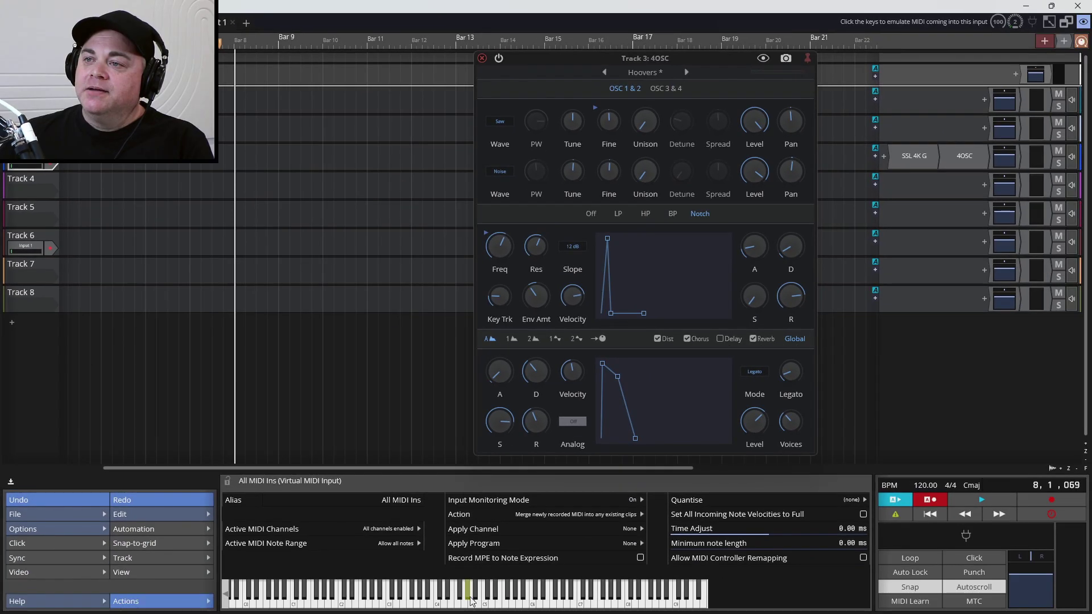
# Play a descending run of six notes on the on-screen keyboard
pyautogui.click(499, 597)
pyautogui.click(476, 589)
pyautogui.click(460, 589)
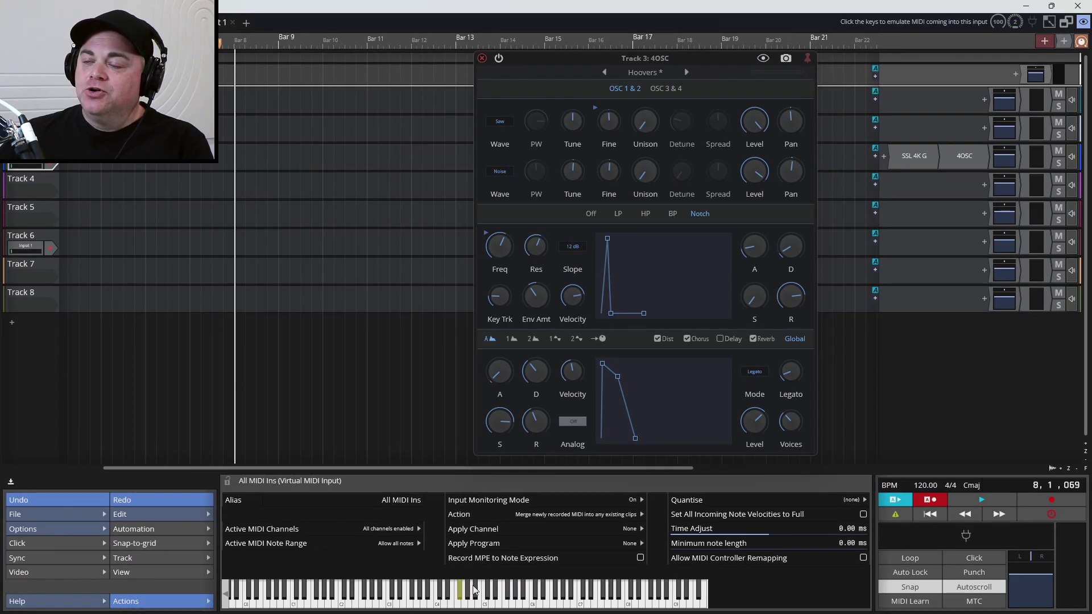
pyautogui.click(449, 592)
pyautogui.click(436, 594)
pyautogui.click(425, 592)
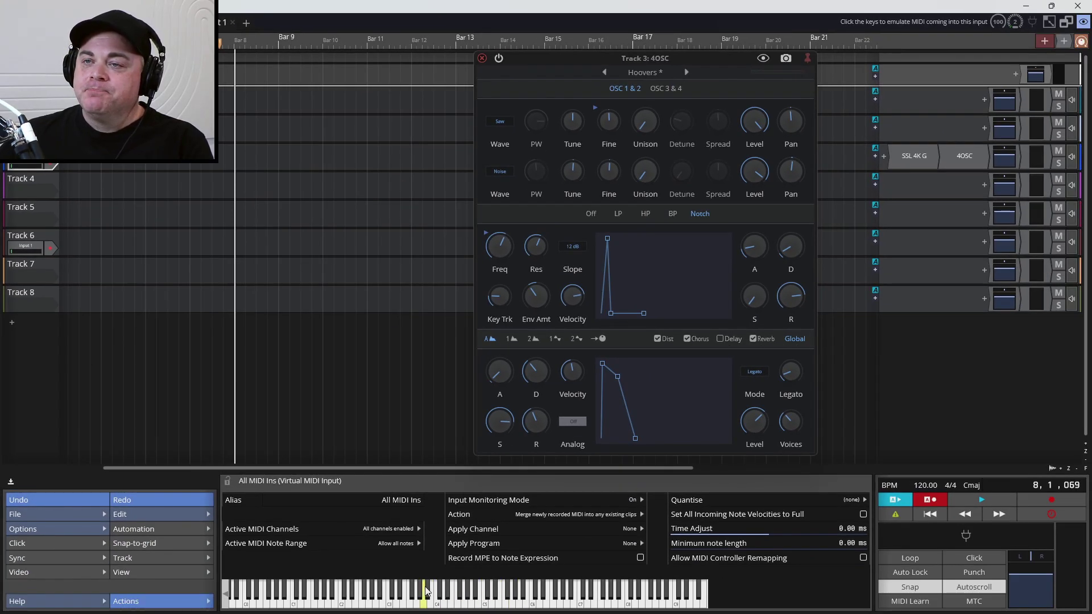
# Hide and restore the properties panel, then play a note near C5
pyautogui.click(10, 481)
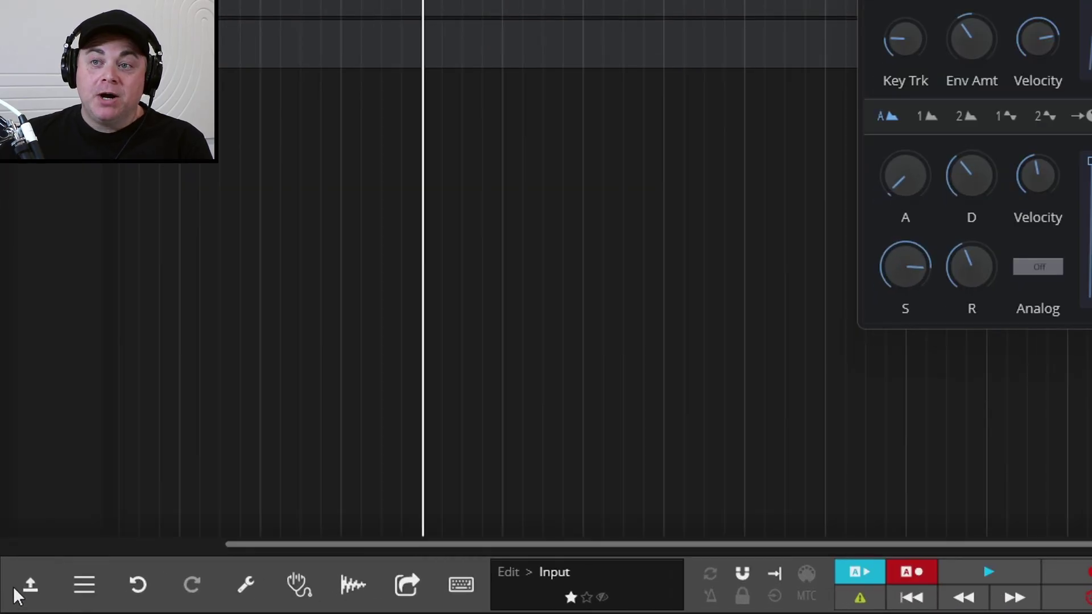
pyautogui.click(19, 596)
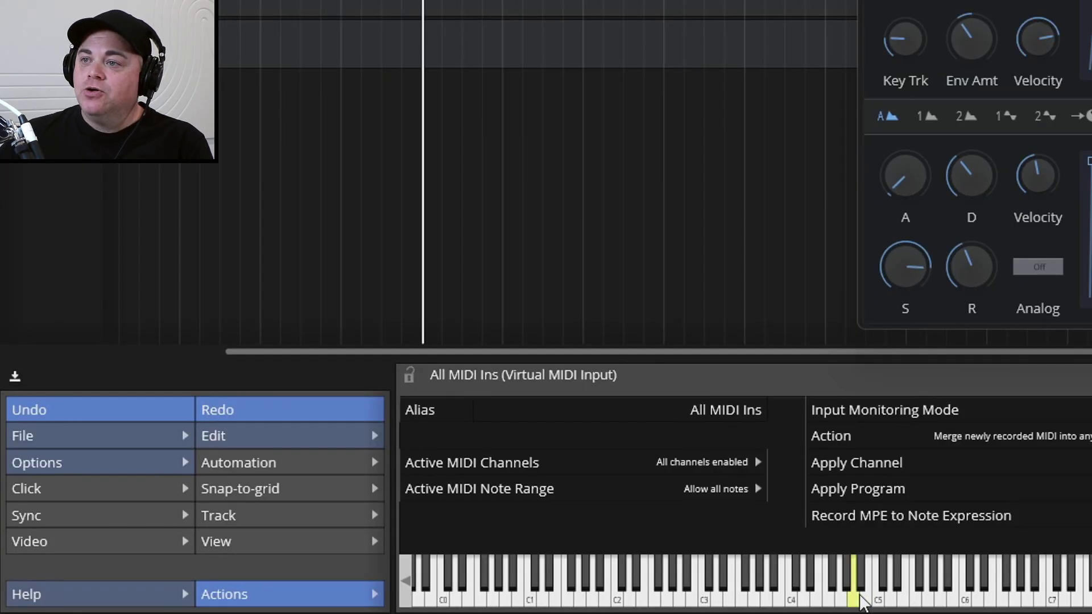
pyautogui.click(915, 594)
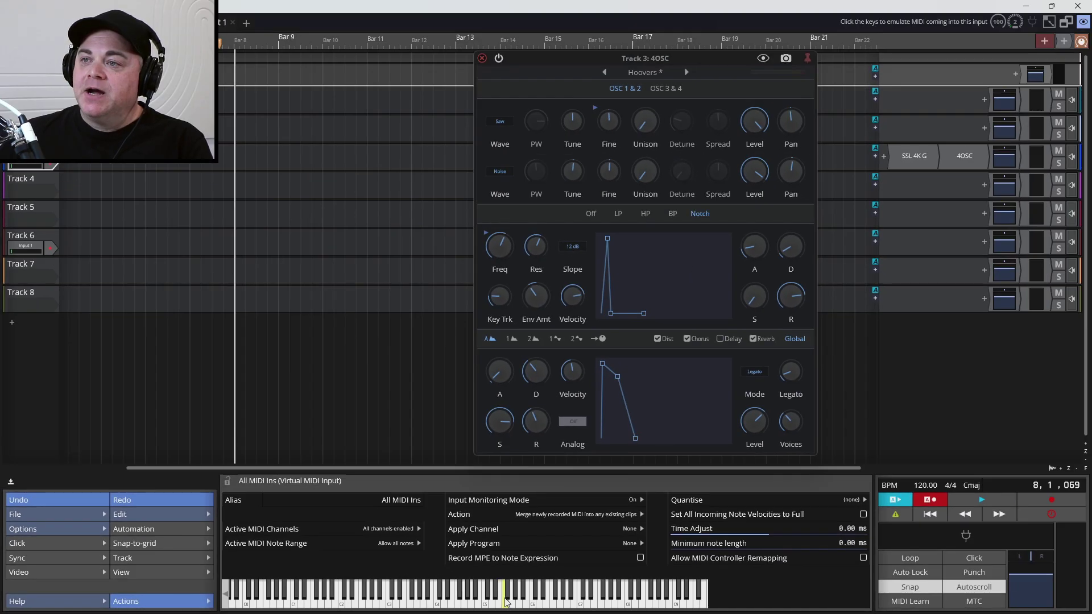
# Play a note run, move 4OSC ahead of SSL 4K G, then play the synth again
pyautogui.moveTo(486, 602); pyautogui.dragTo(457, 595)
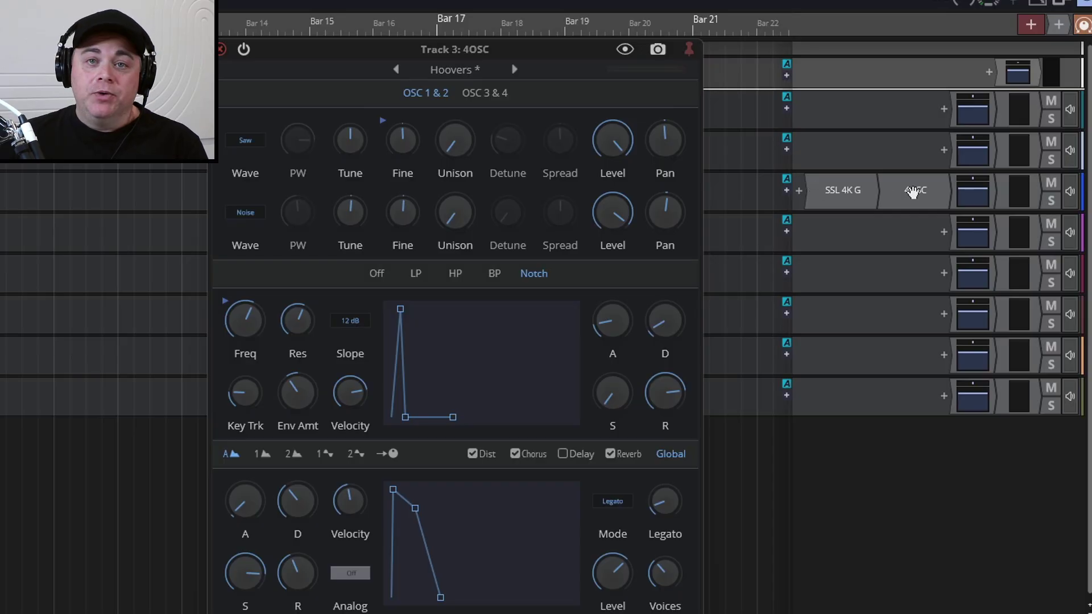
pyautogui.moveTo(916, 191); pyautogui.dragTo(832, 186)
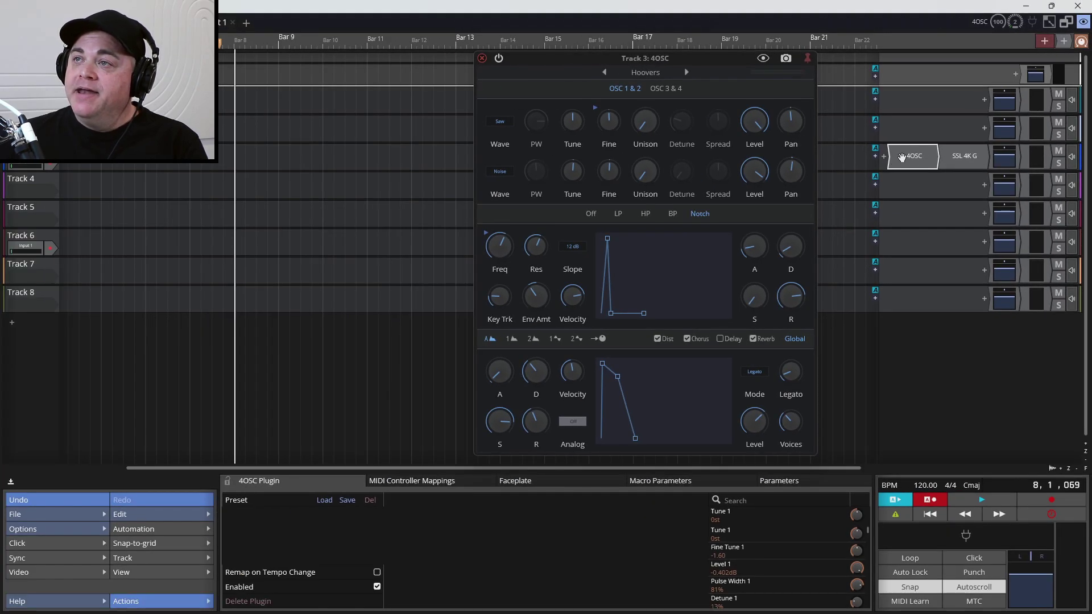
pyautogui.click(54, 169)
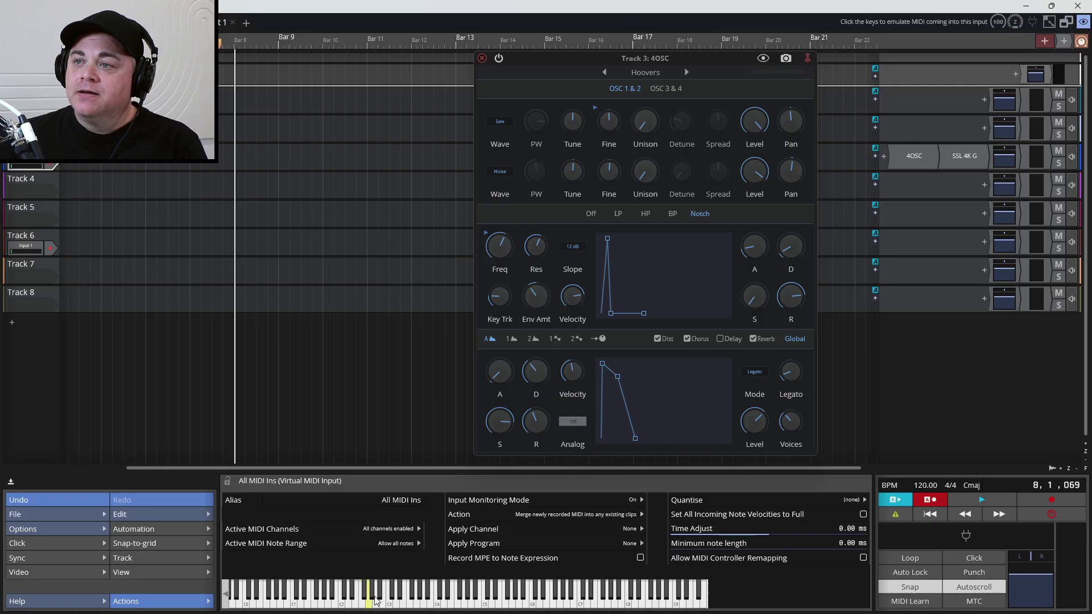
pyautogui.click(470, 602)
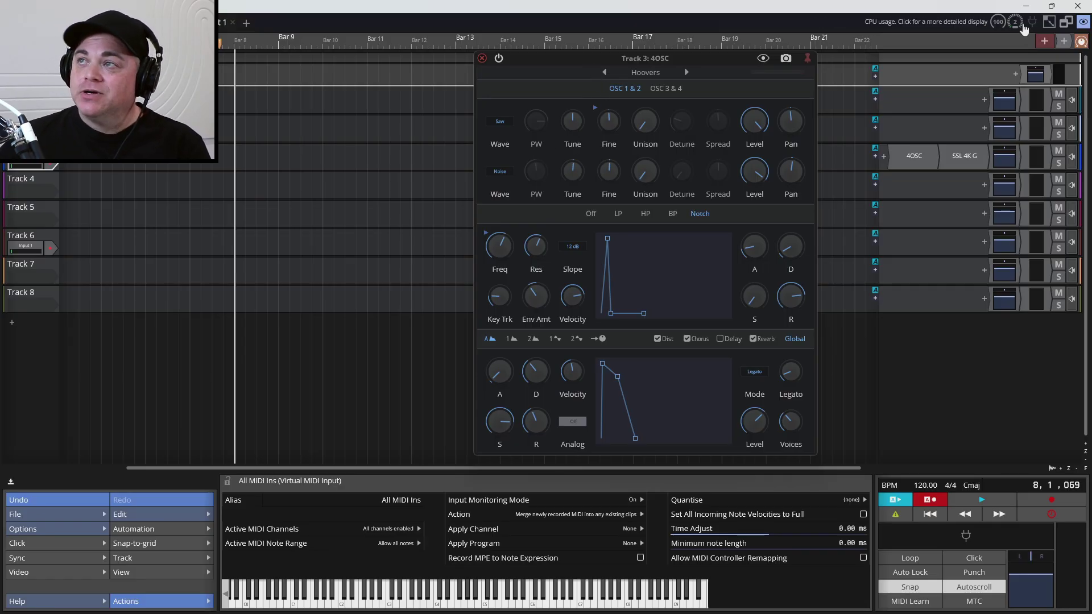
# Show the file browser and preview the 140 BPM fill and 90 BPM sample loops
pyautogui.click(1084, 23)
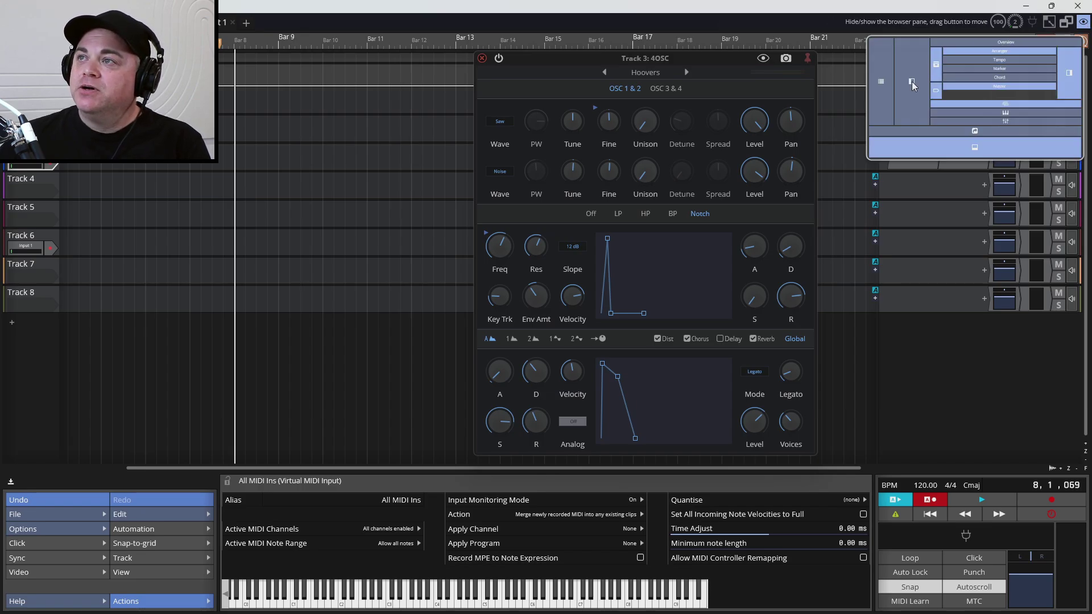
pyautogui.click(912, 80)
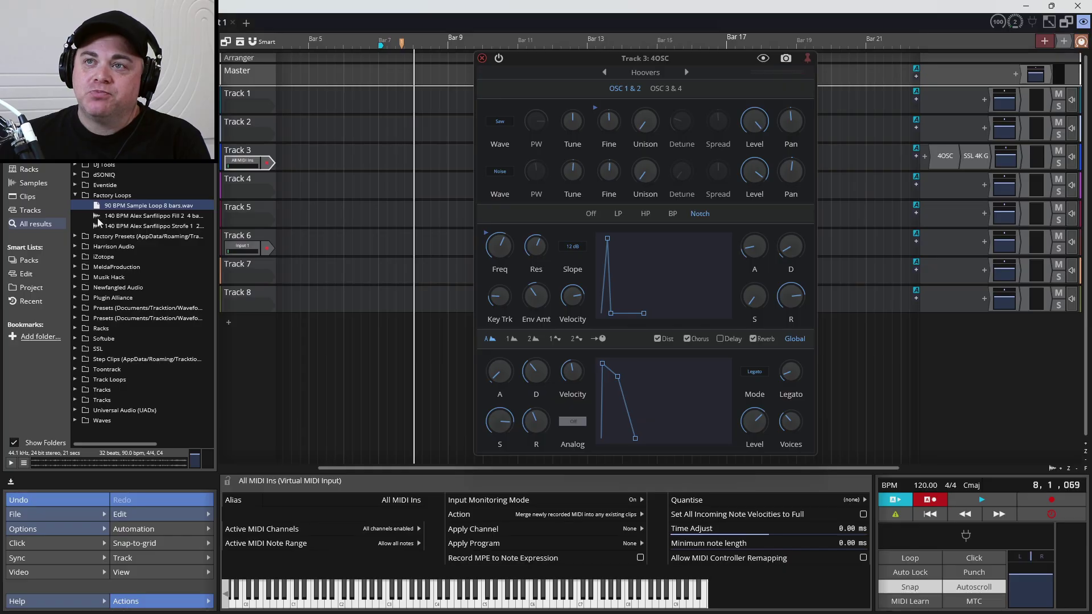
pyautogui.click(124, 217)
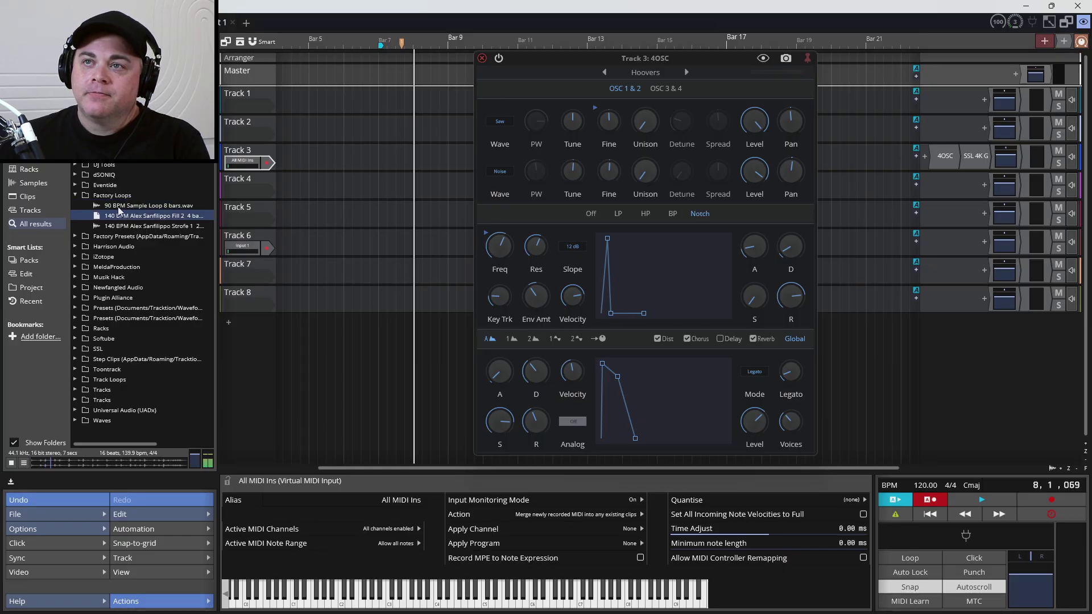
pyautogui.click(119, 211)
# Drop the 90 BPM loop on Track 2 at 6|4|000 without copying, collapse the browser, and play
pyautogui.moveTo(118, 207); pyautogui.dragTo(374, 134)
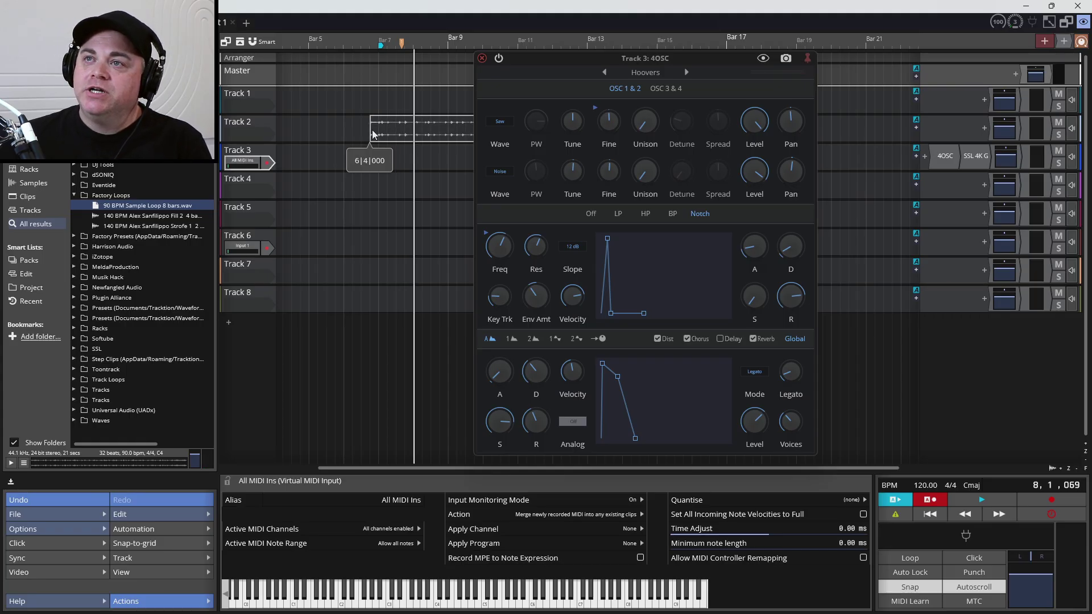
pyautogui.moveTo(372, 134); pyautogui.dragTo(373, 134)
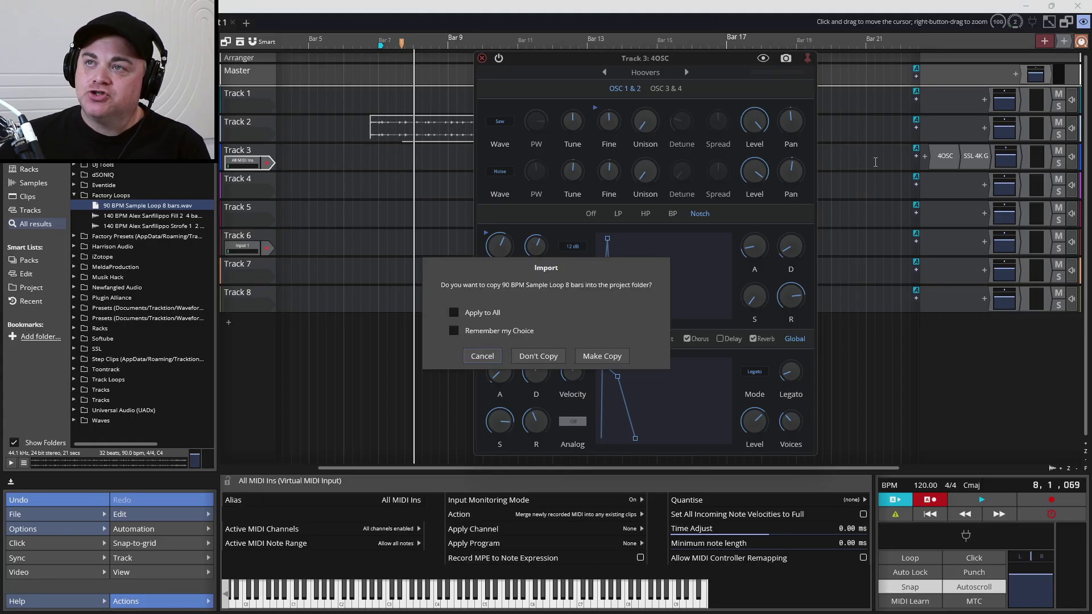
pyautogui.click(539, 356)
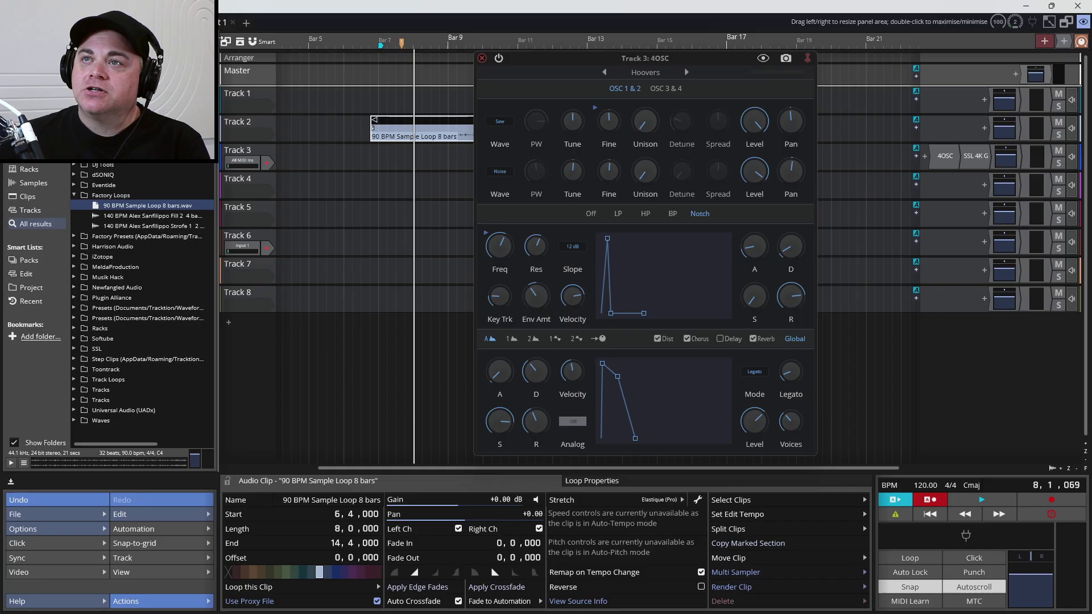
pyautogui.doubleClick(218, 318)
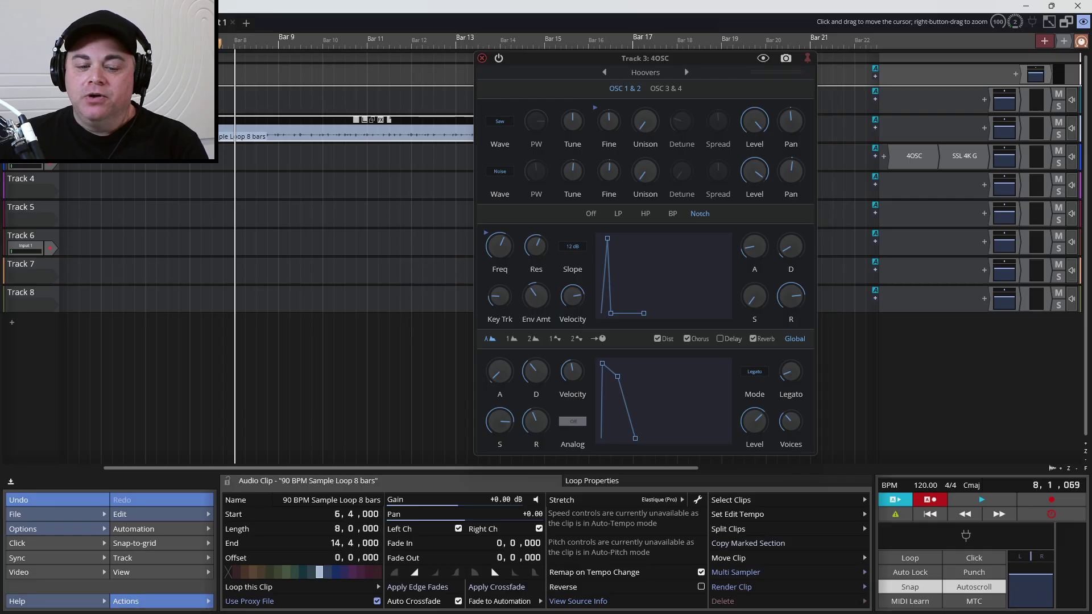
pyautogui.press('space')
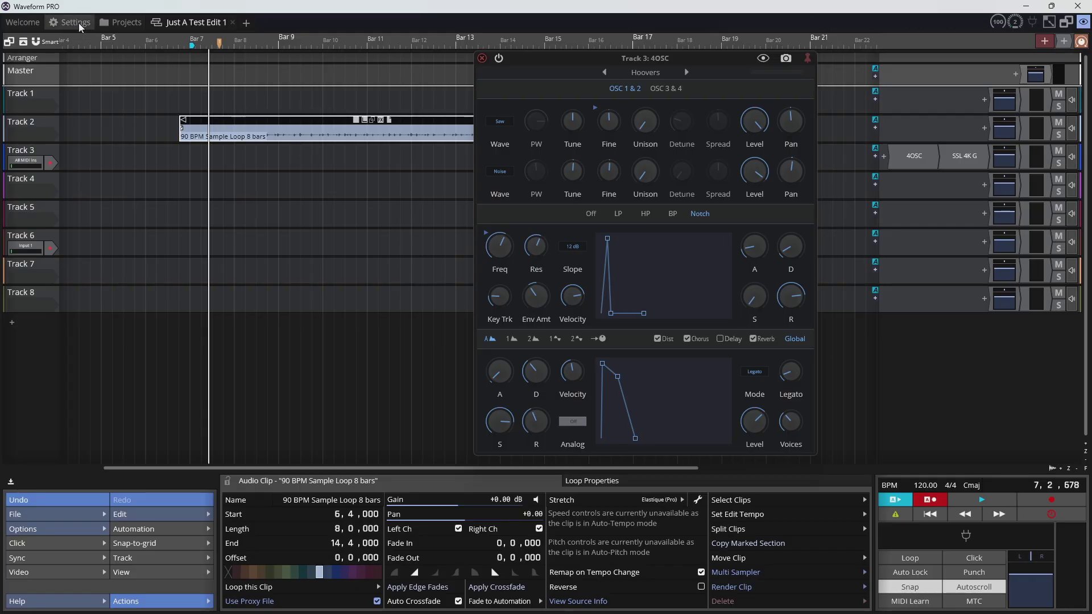
# Review the audio device type and device lists, keeping ASIO and FL Studio ASIO
pyautogui.click(65, 26)
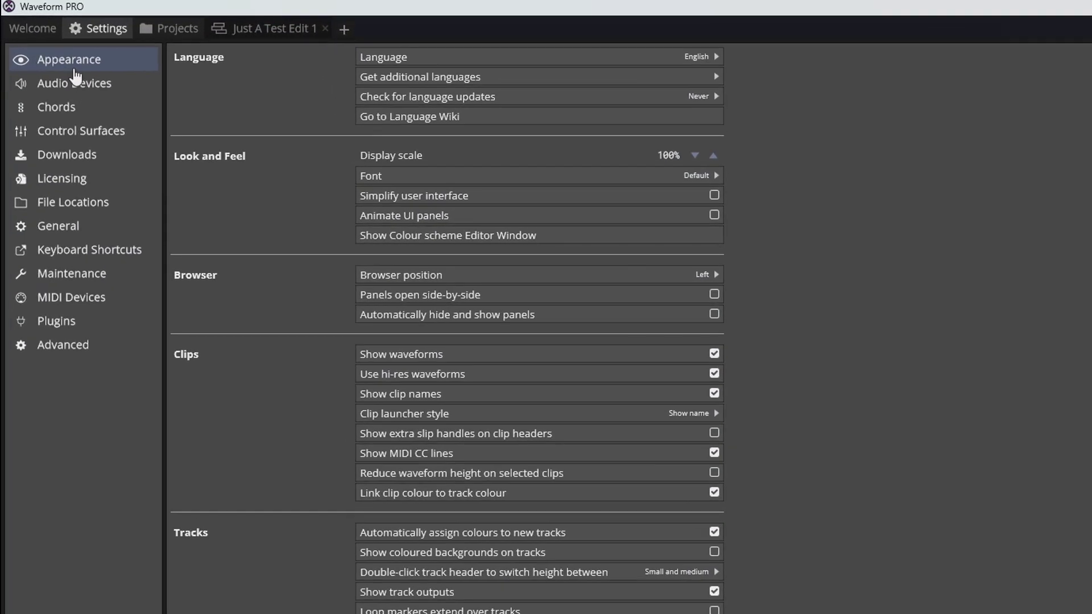
pyautogui.click(42, 62)
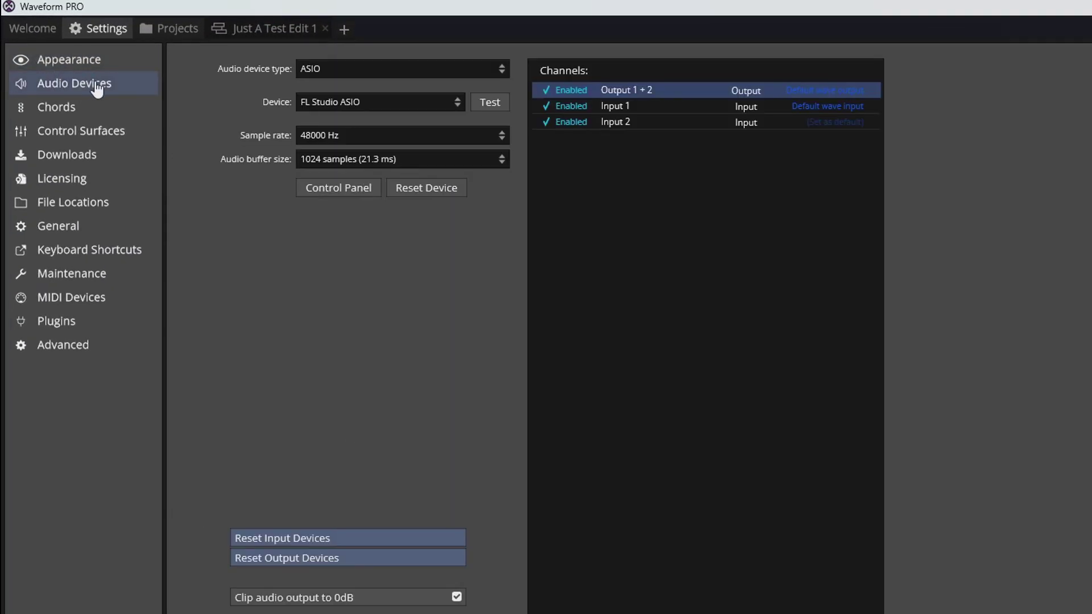
pyautogui.click(350, 101)
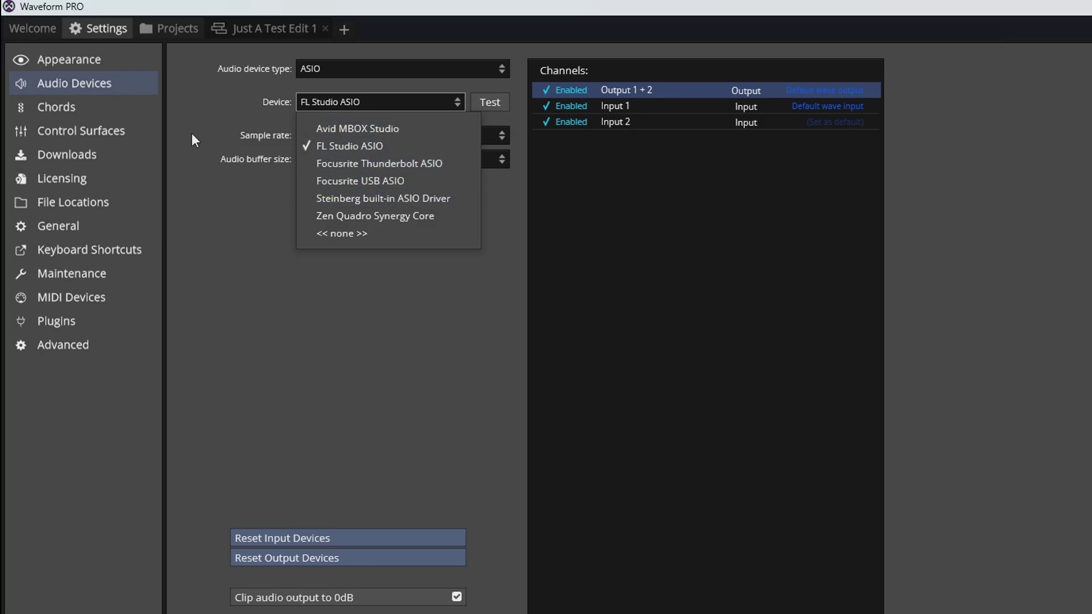
pyautogui.click(223, 117)
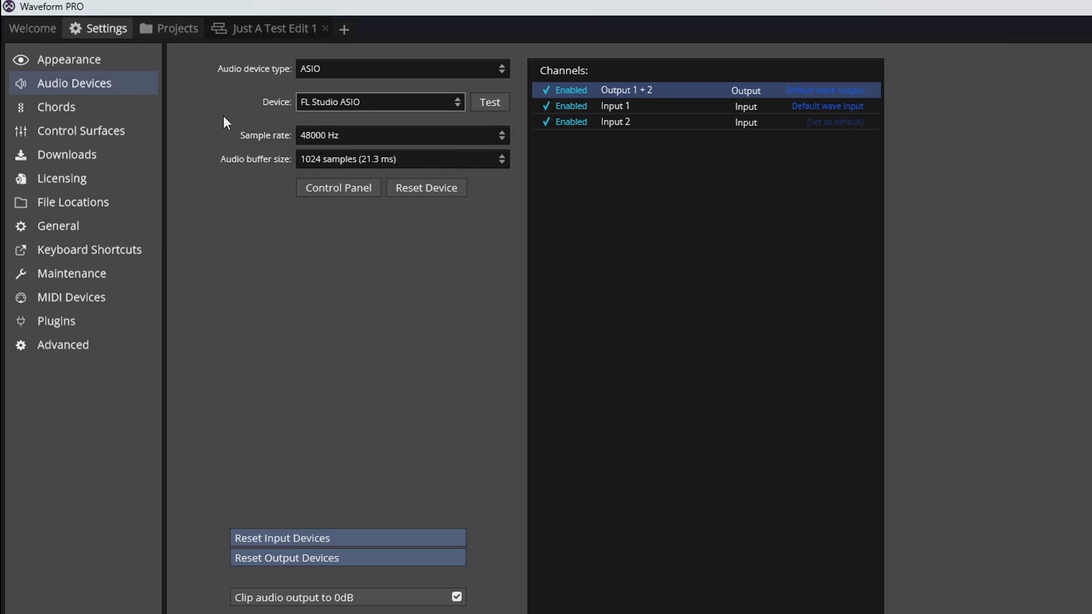
pyautogui.click(331, 69)
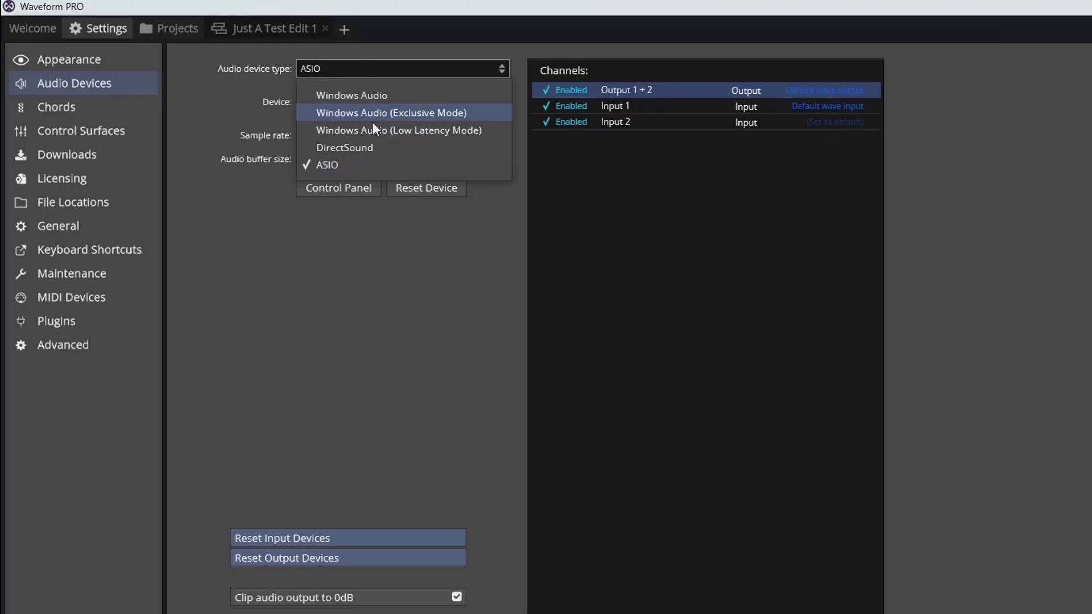
pyautogui.click(220, 115)
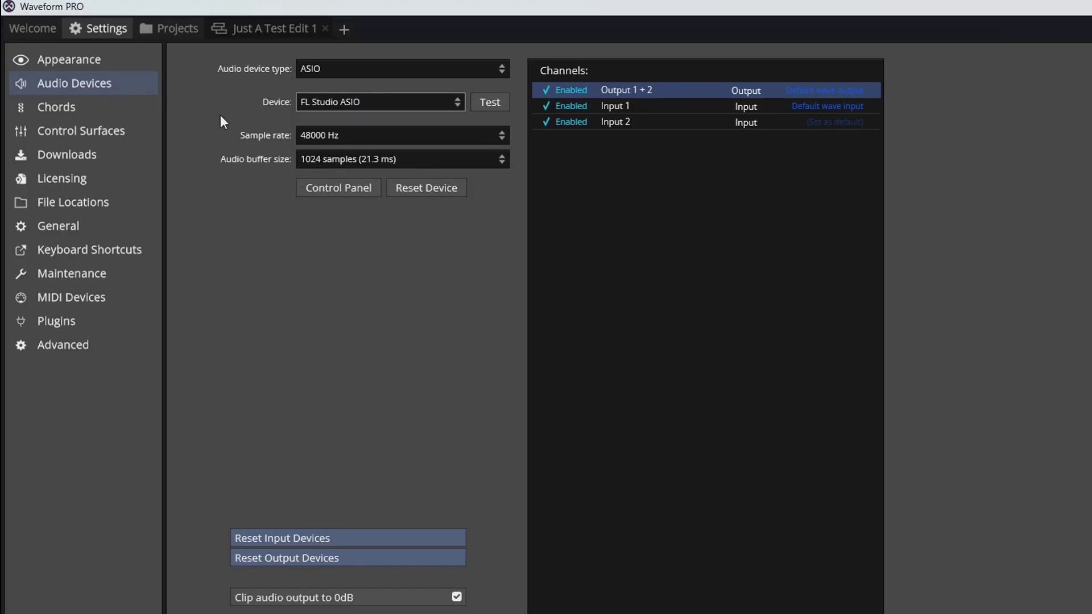
pyautogui.click(330, 100)
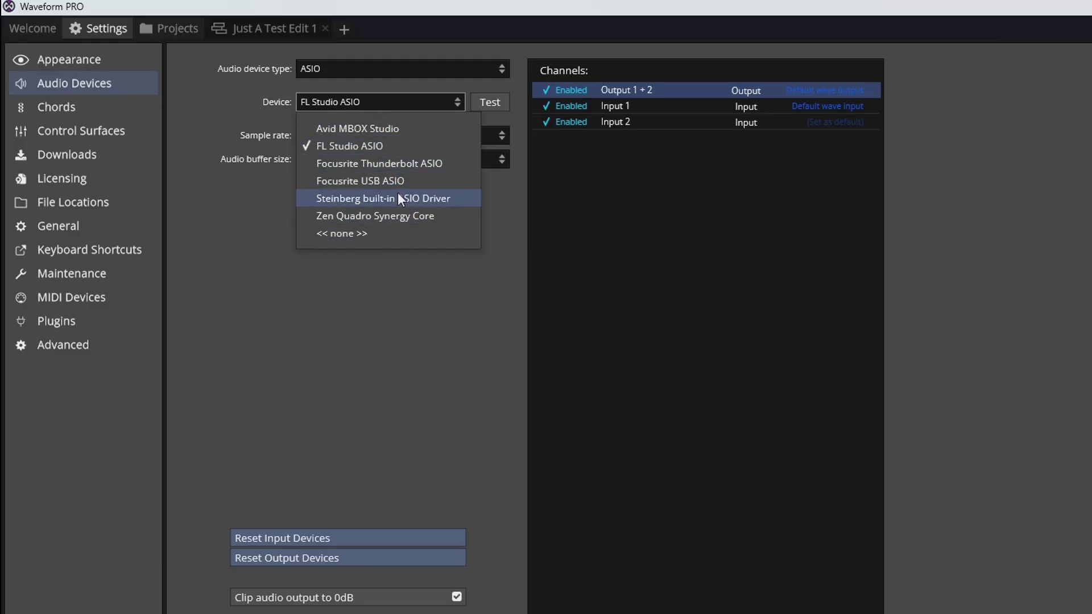
pyautogui.click(230, 110)
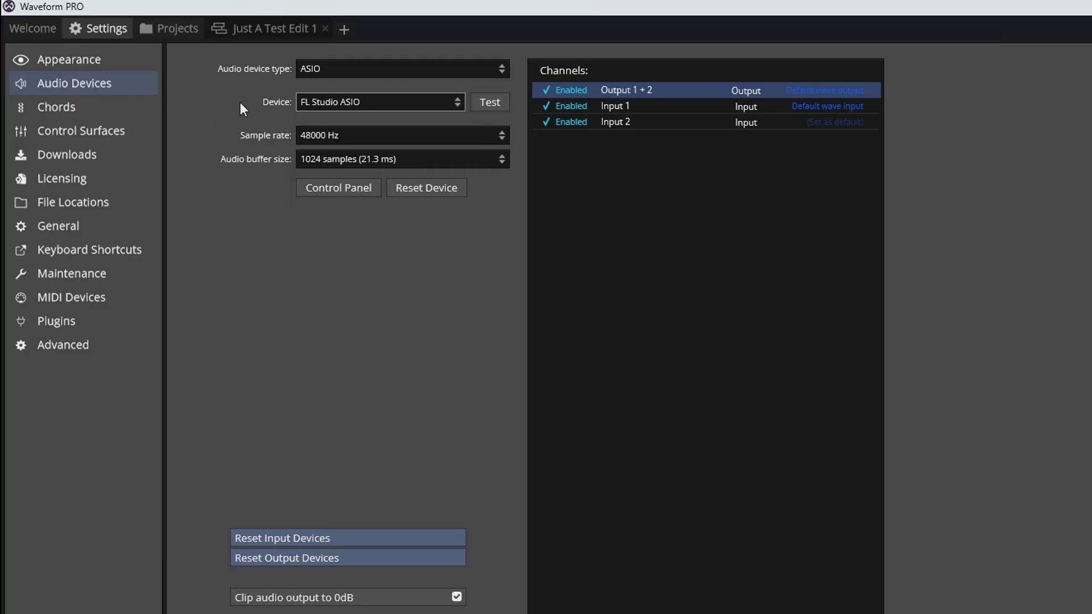
# Test the audio device, toggle Output 1 + 2 off and on, and return to arrange view
pyautogui.click(482, 97)
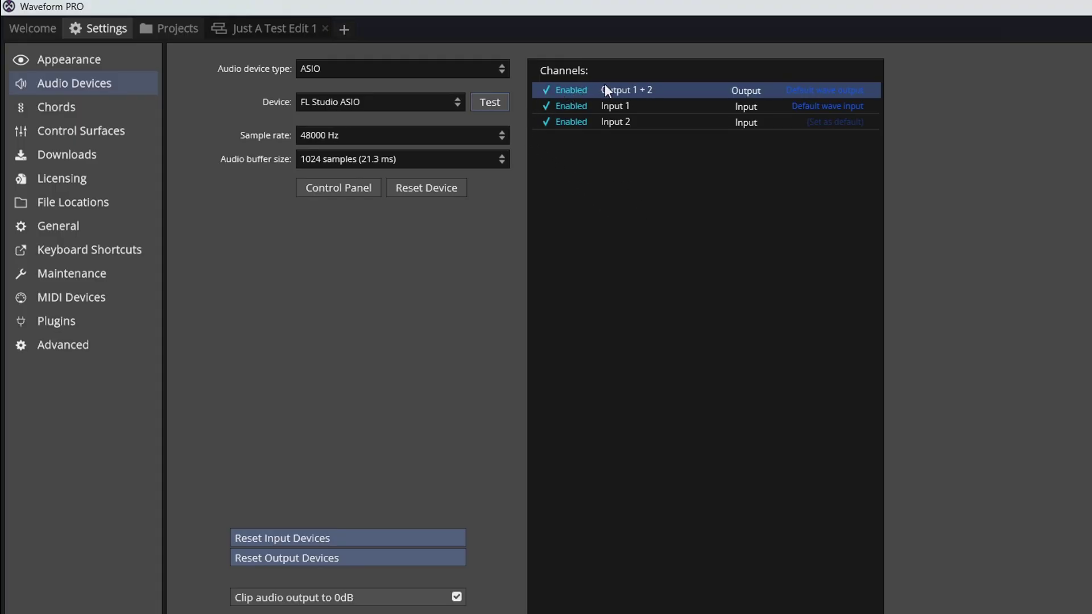
pyautogui.click(556, 91)
pyautogui.click(561, 91)
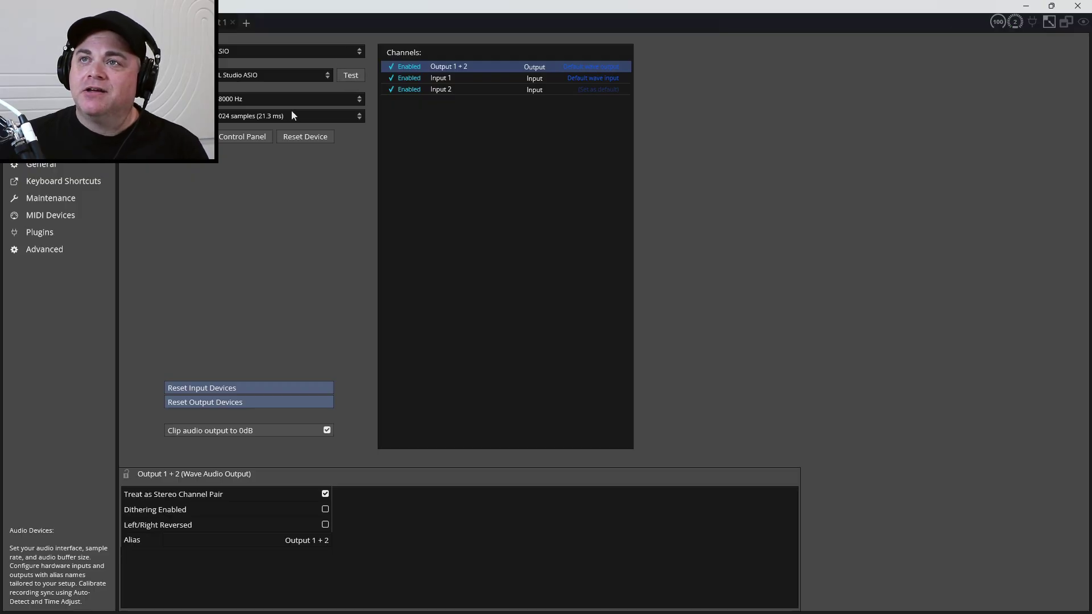
pyautogui.click(222, 23)
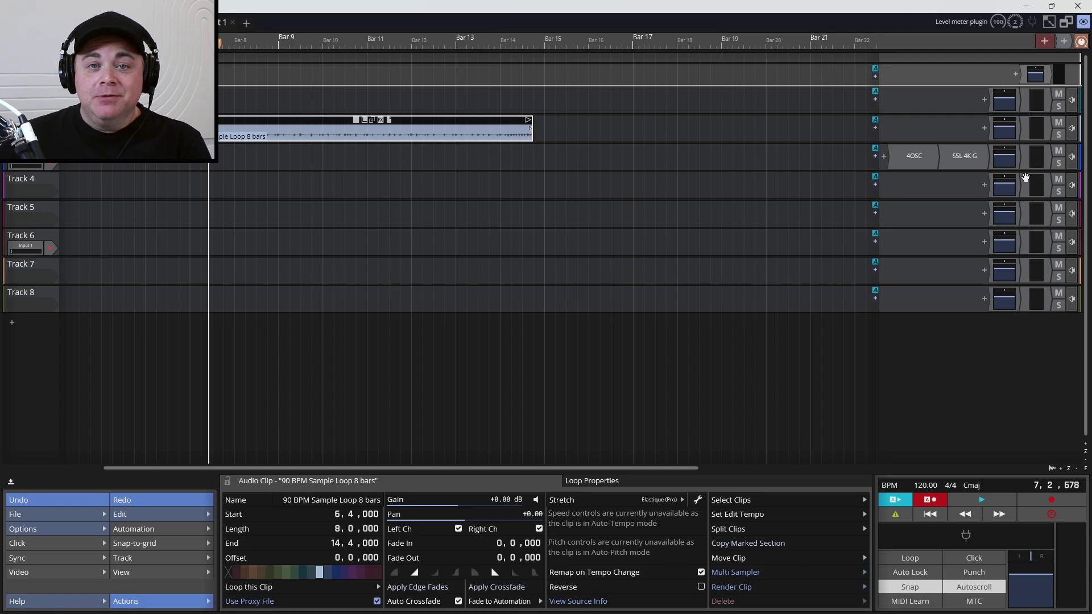
# Mute Track 3, show its MIDI input keyboard, unmute it and play a note
pyautogui.click(1058, 150)
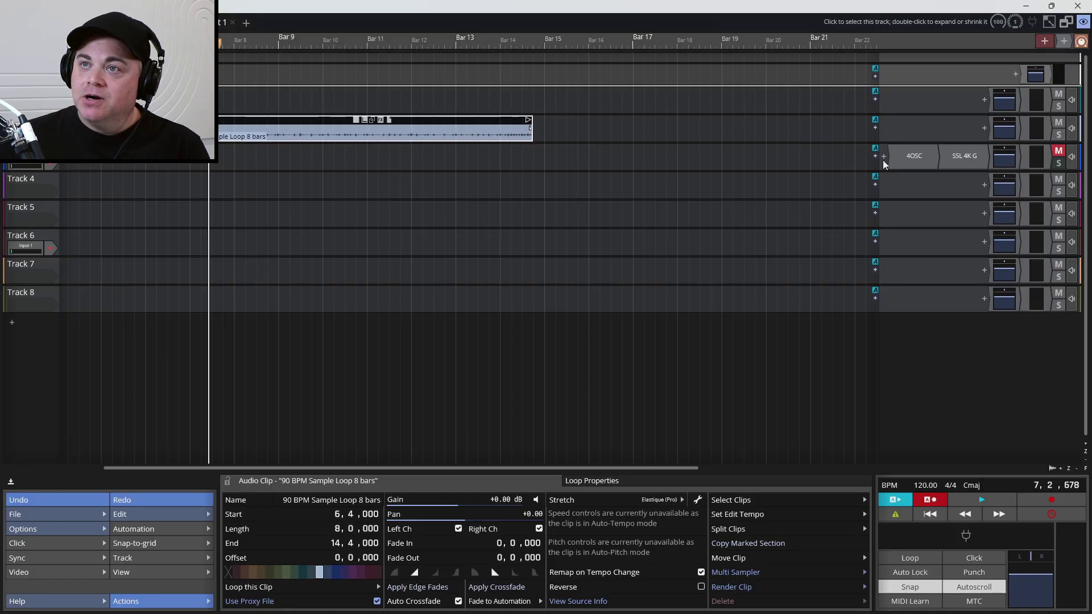
pyautogui.click(23, 166)
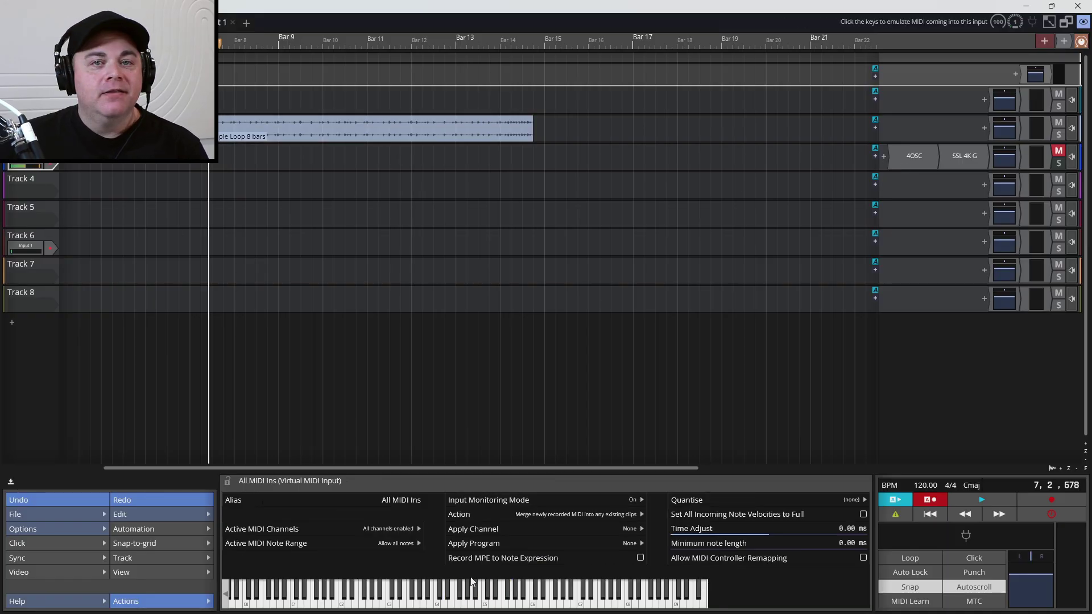
pyautogui.click(1057, 152)
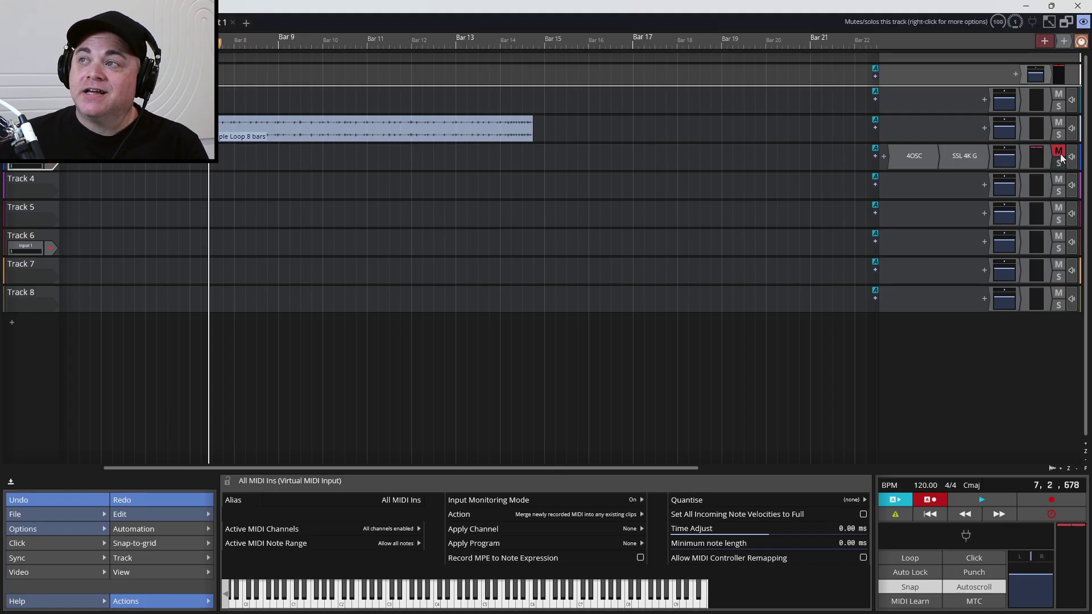
pyautogui.click(485, 608)
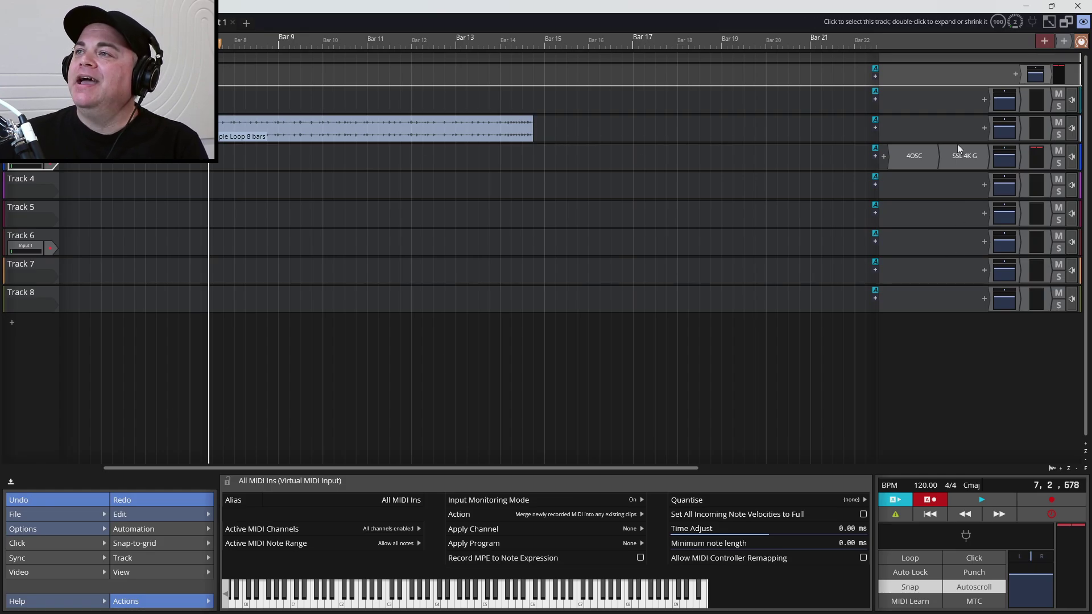
# Solo Track 2, play a 4OSC note, then clear the solo
pyautogui.click(1057, 135)
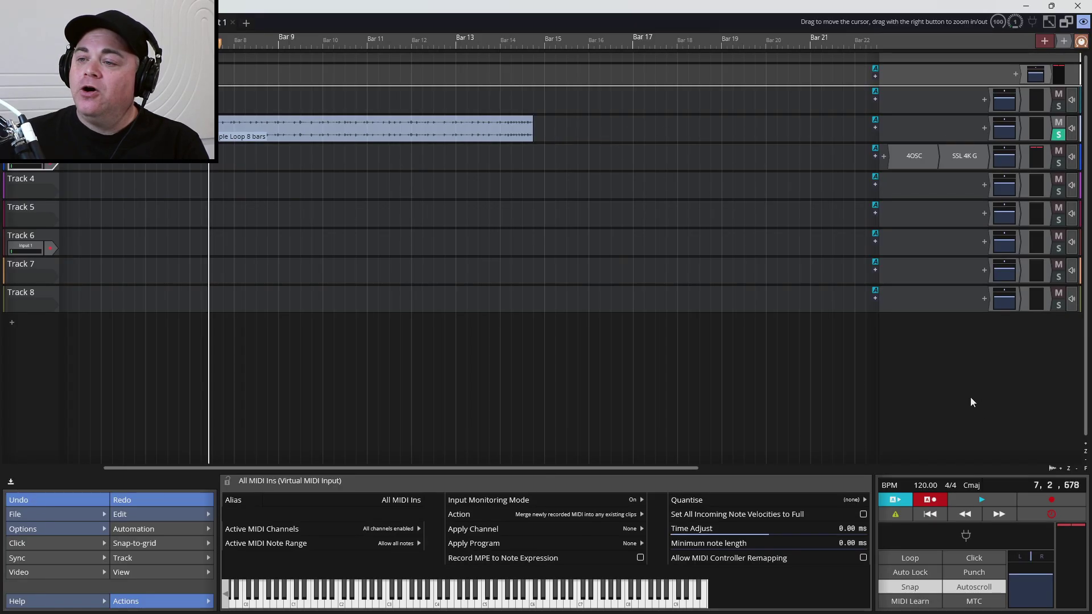
pyautogui.click(518, 604)
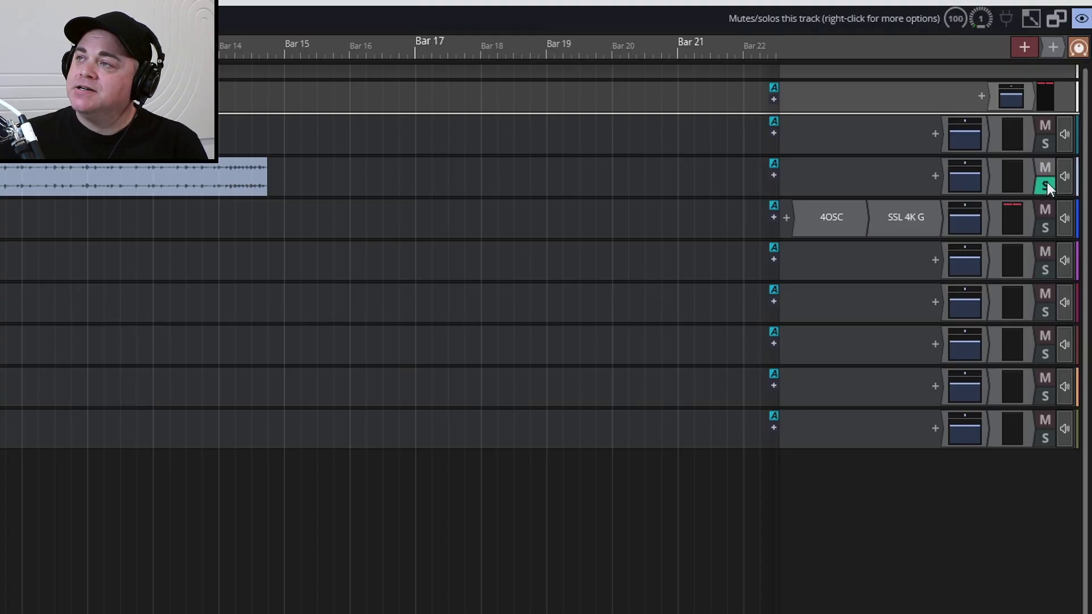
pyautogui.click(1045, 186)
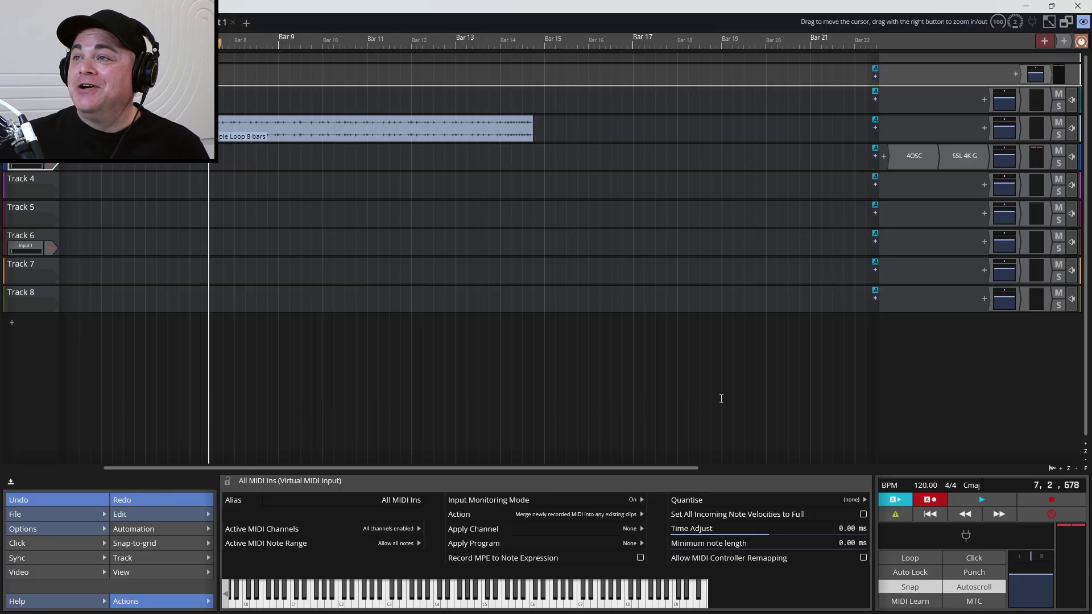
# Pull Track 3's Volume & Pan down to -INF, then reset the volume to 0 dB
pyautogui.click(1015, 159)
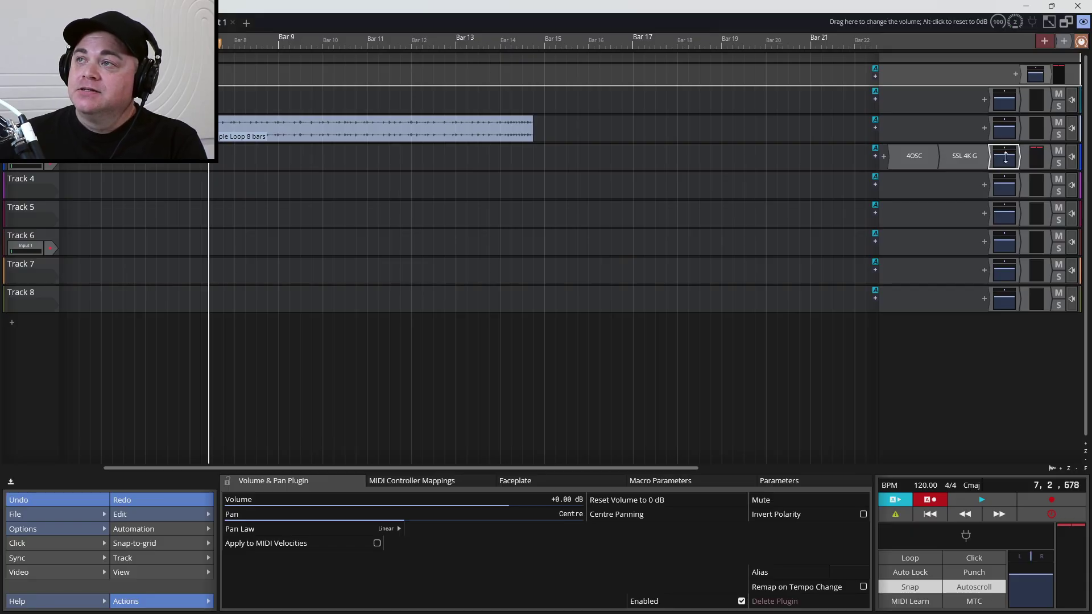
pyautogui.moveTo(1005, 158); pyautogui.dragTo(997, 336)
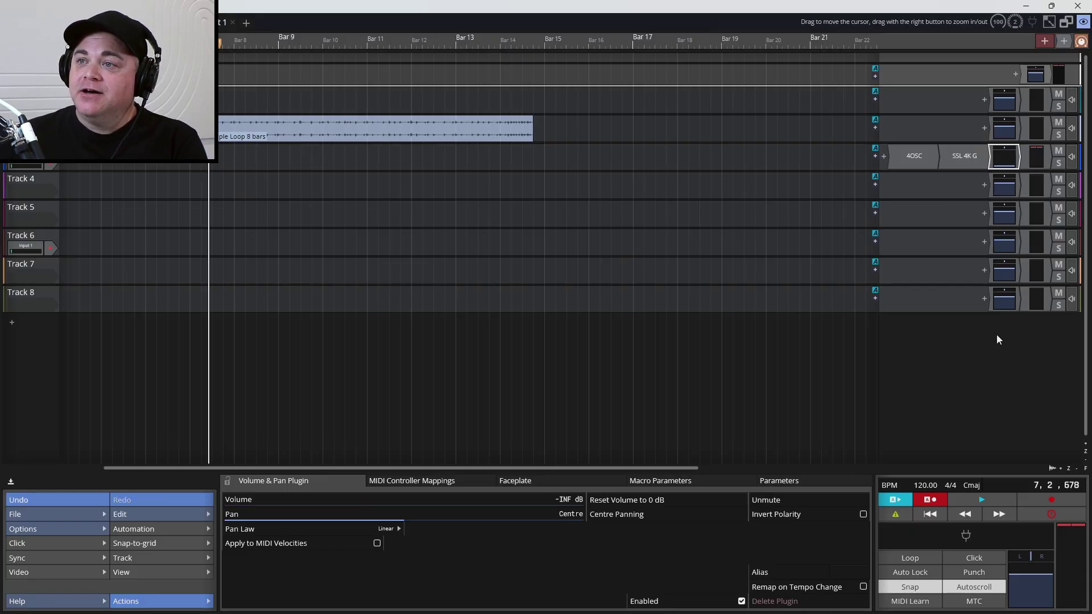
pyautogui.click(28, 166)
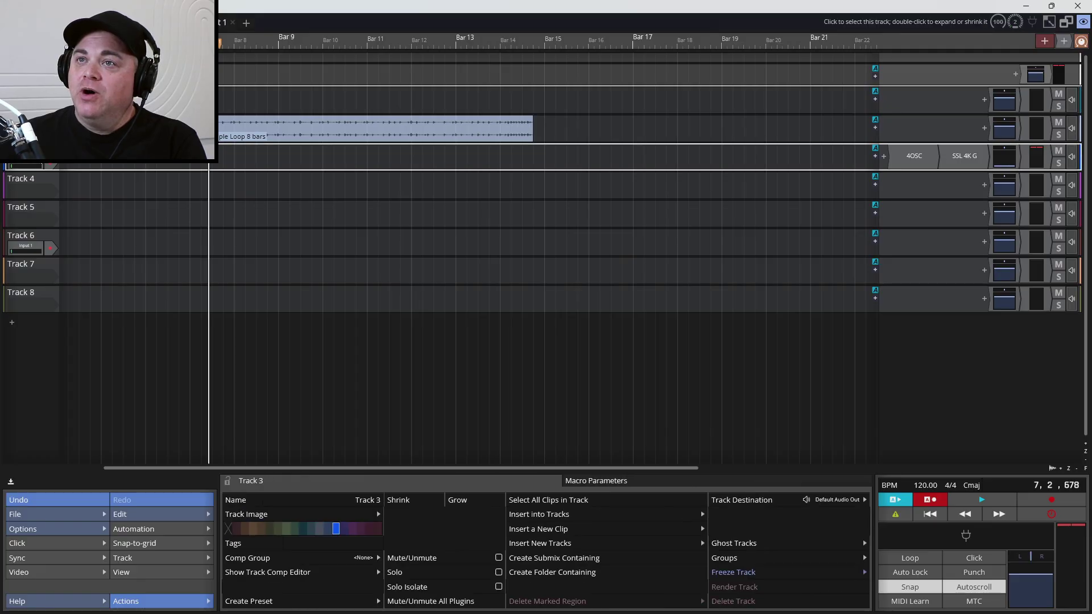
pyautogui.click(27, 166)
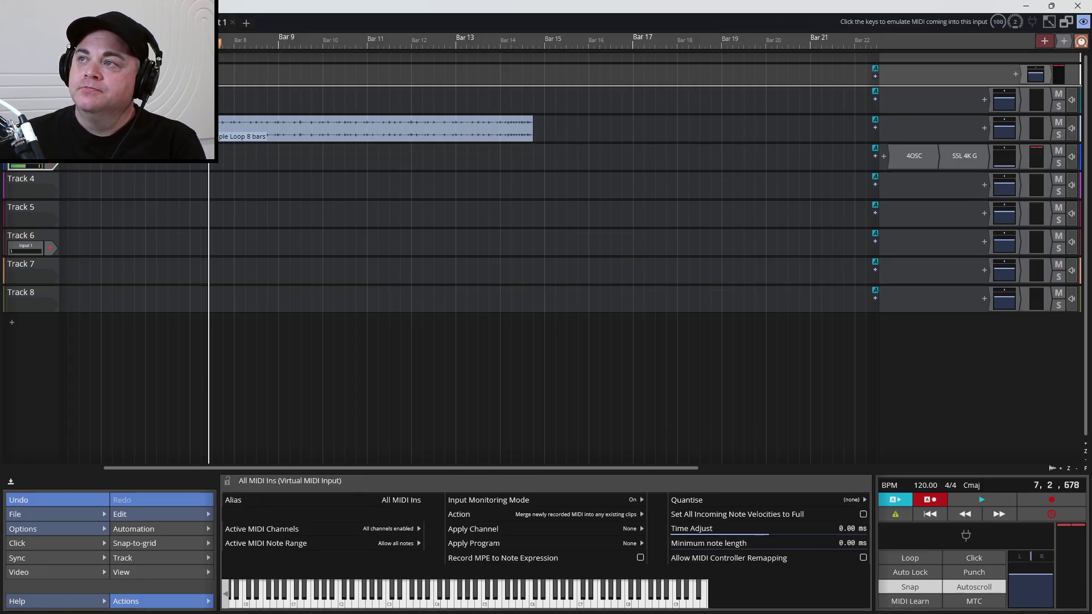
pyautogui.click(1016, 160)
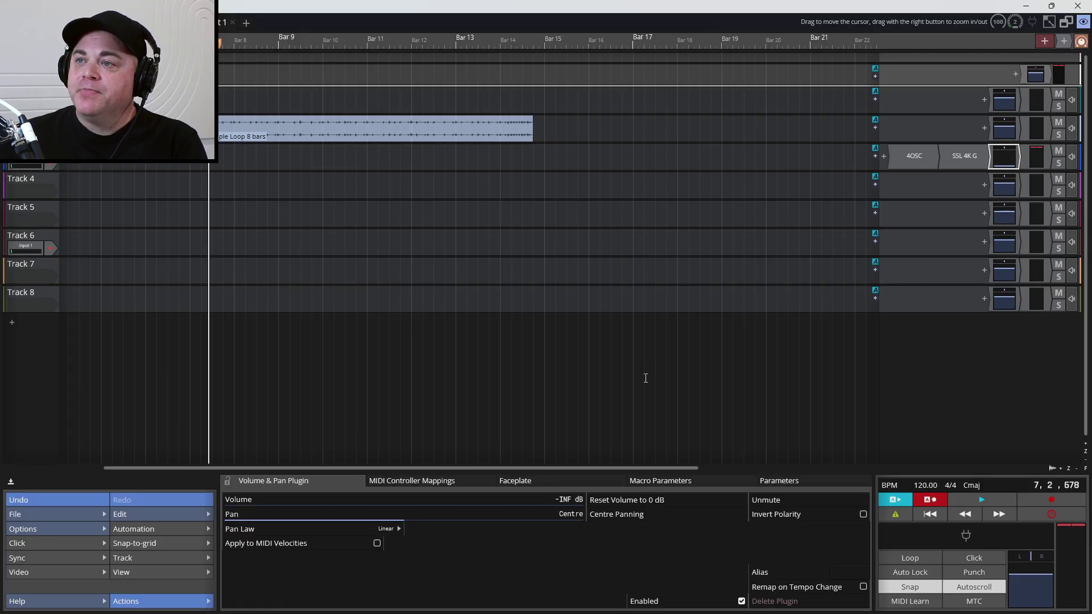
pyautogui.click(712, 428)
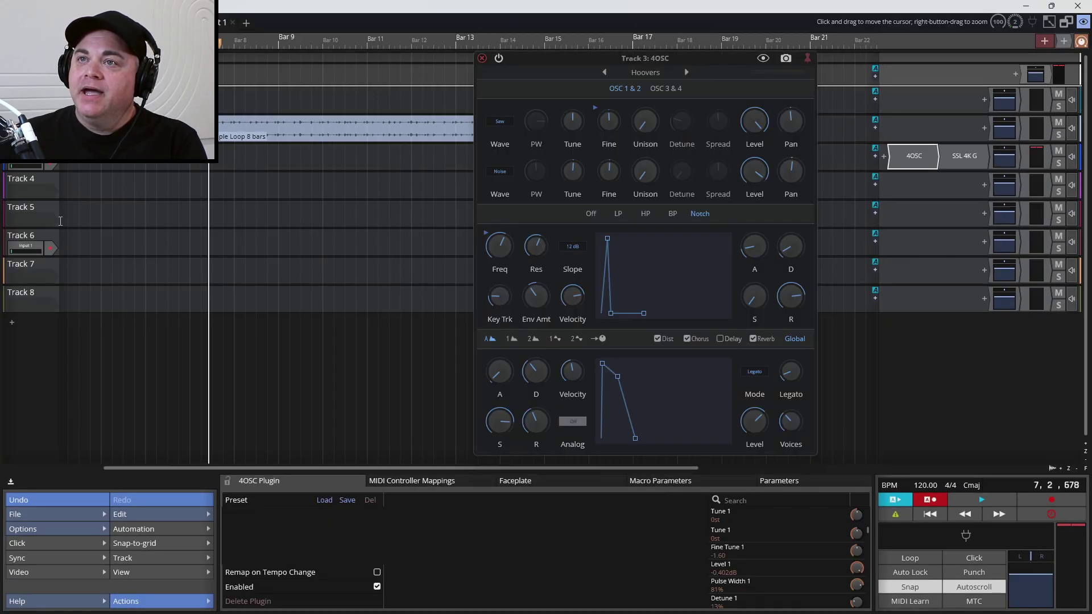
pyautogui.click(26, 165)
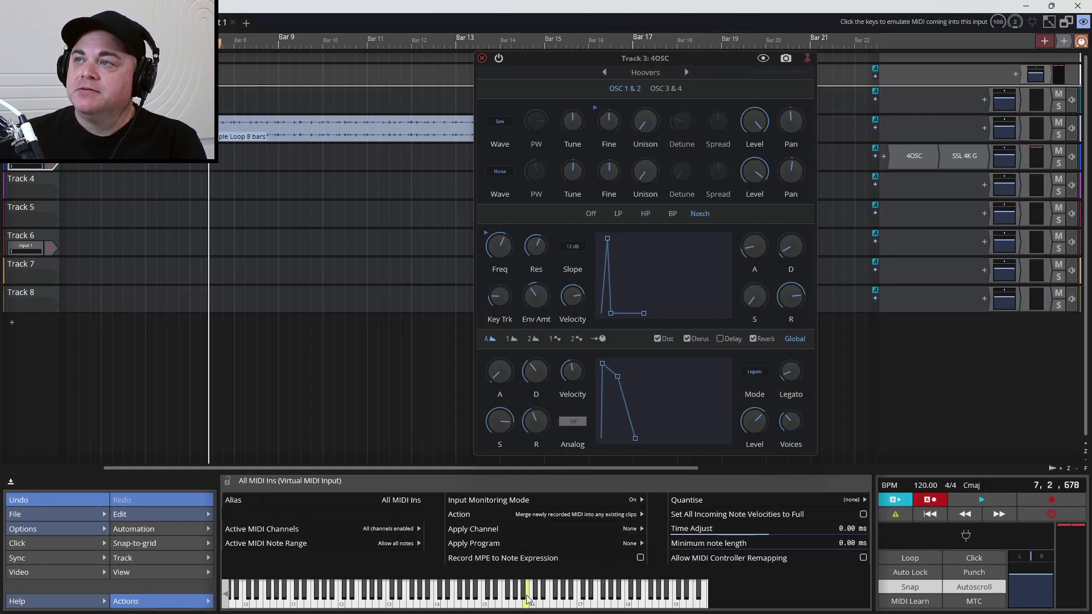
pyautogui.click(1005, 155)
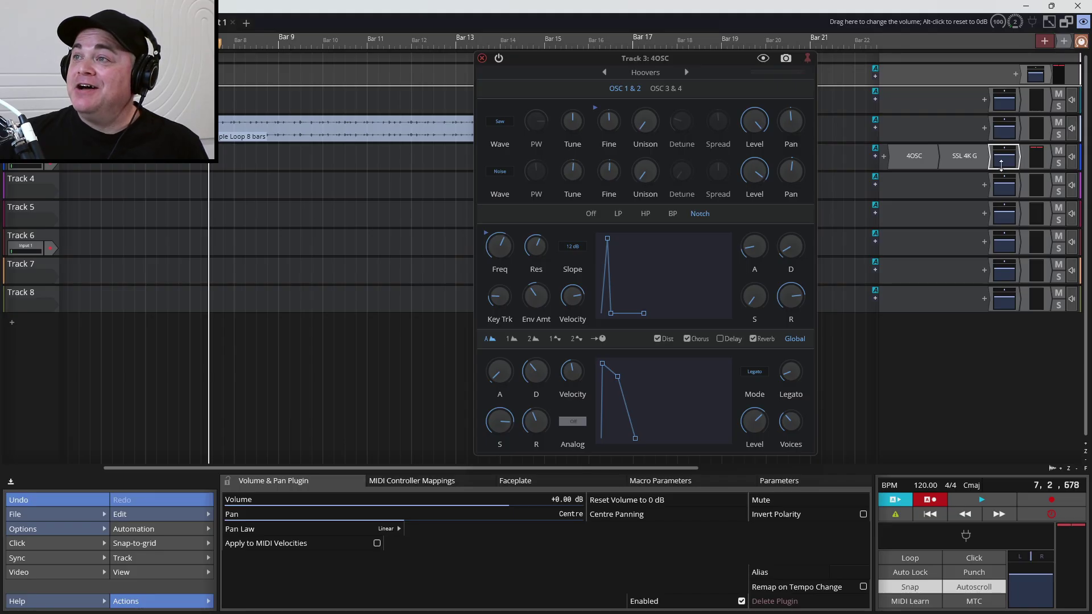
pyautogui.click(1051, 587)
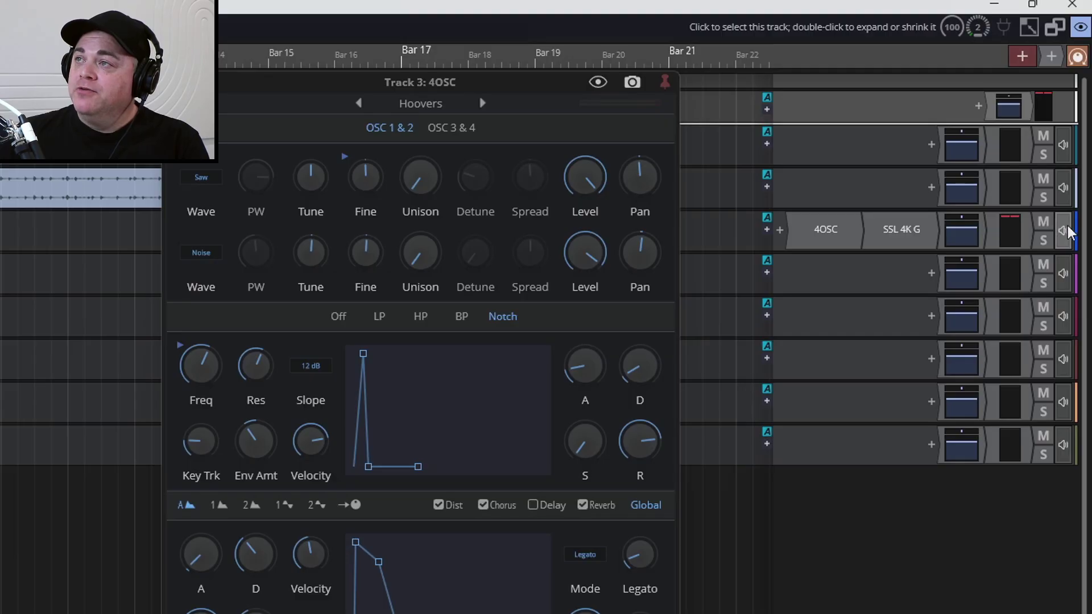
# Keep Track 3's output on the default audio output and open the 4OSC editor
pyautogui.click(1063, 229)
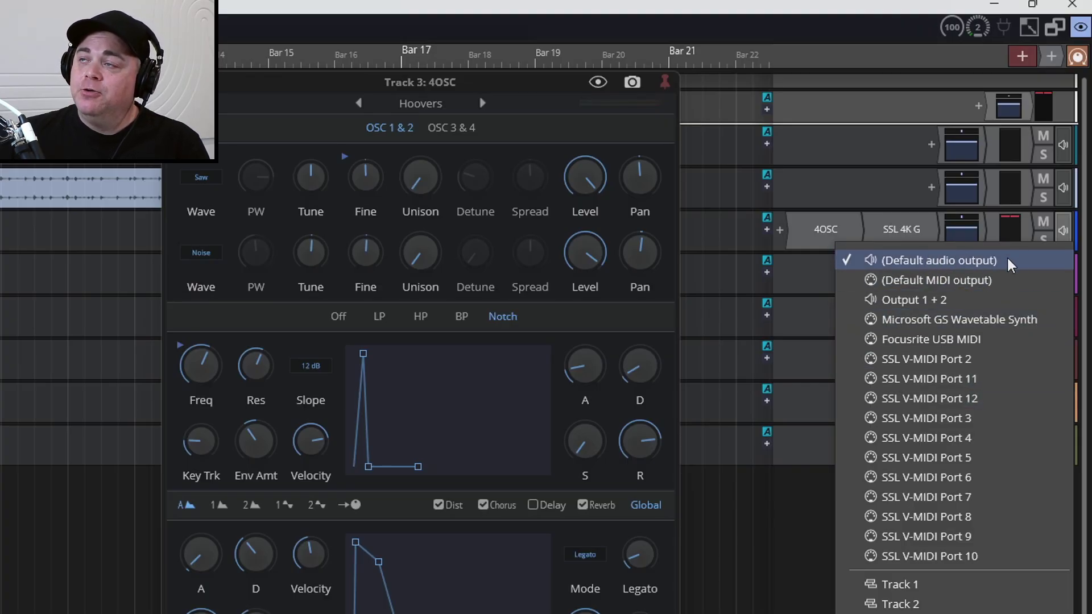
pyautogui.click(1008, 169)
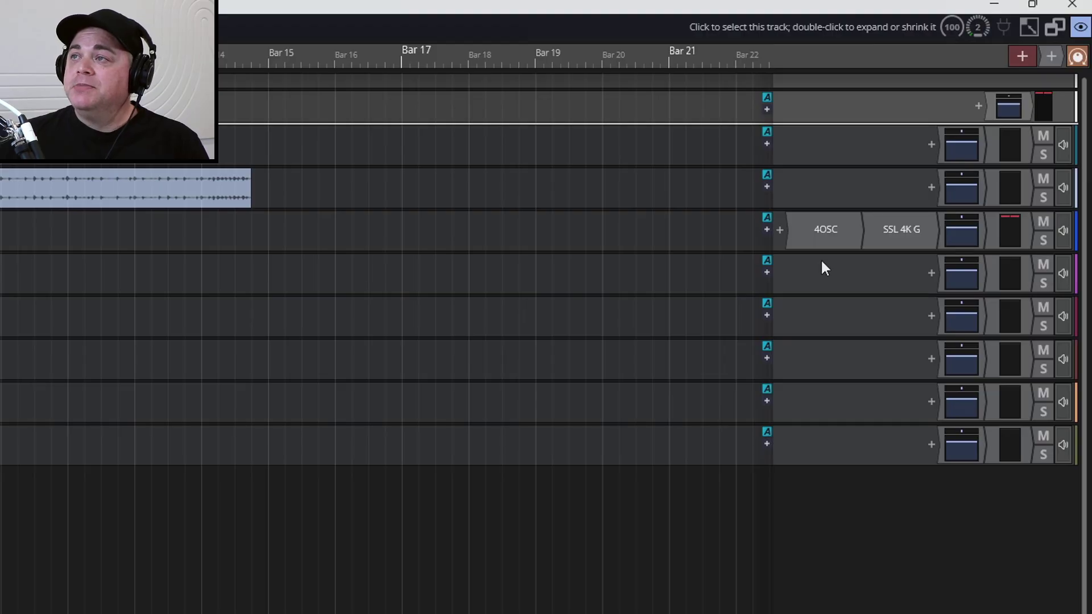
pyautogui.doubleClick(838, 234)
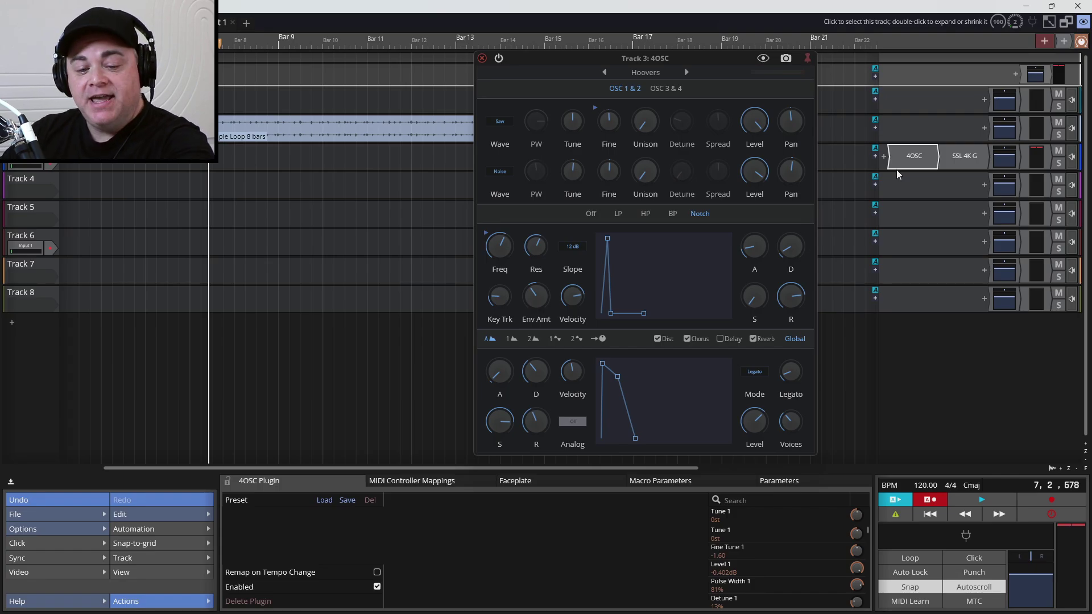
pyautogui.click(897, 170)
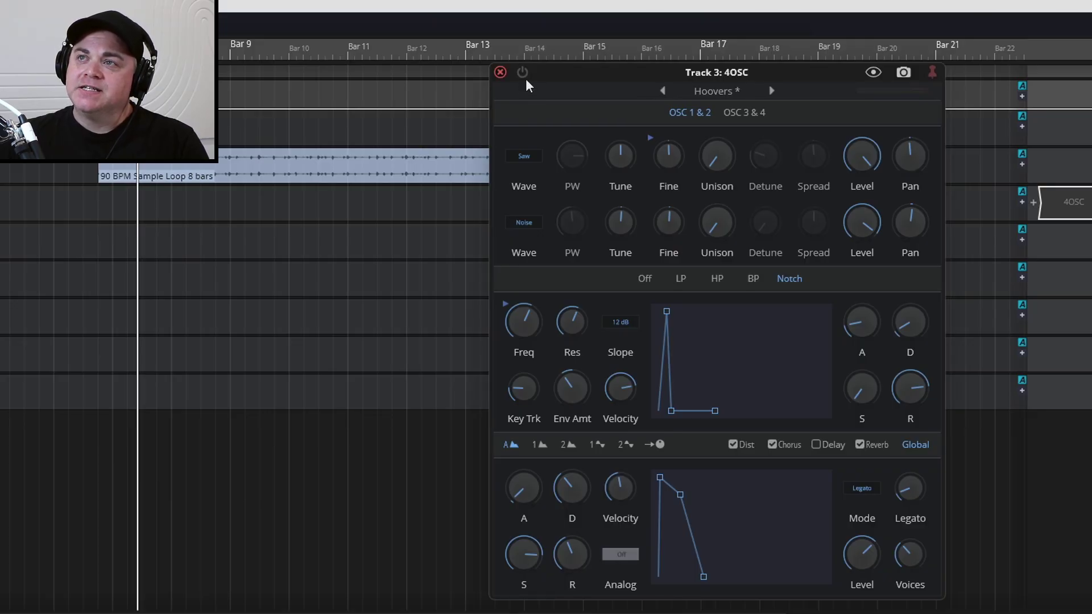
pyautogui.click(524, 73)
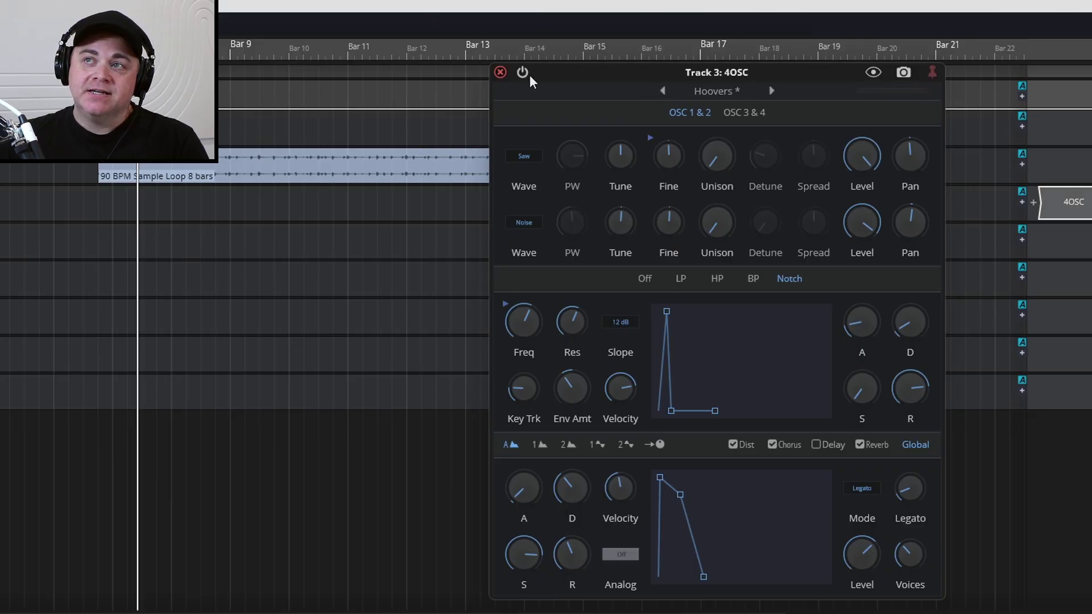
pyautogui.click(523, 72)
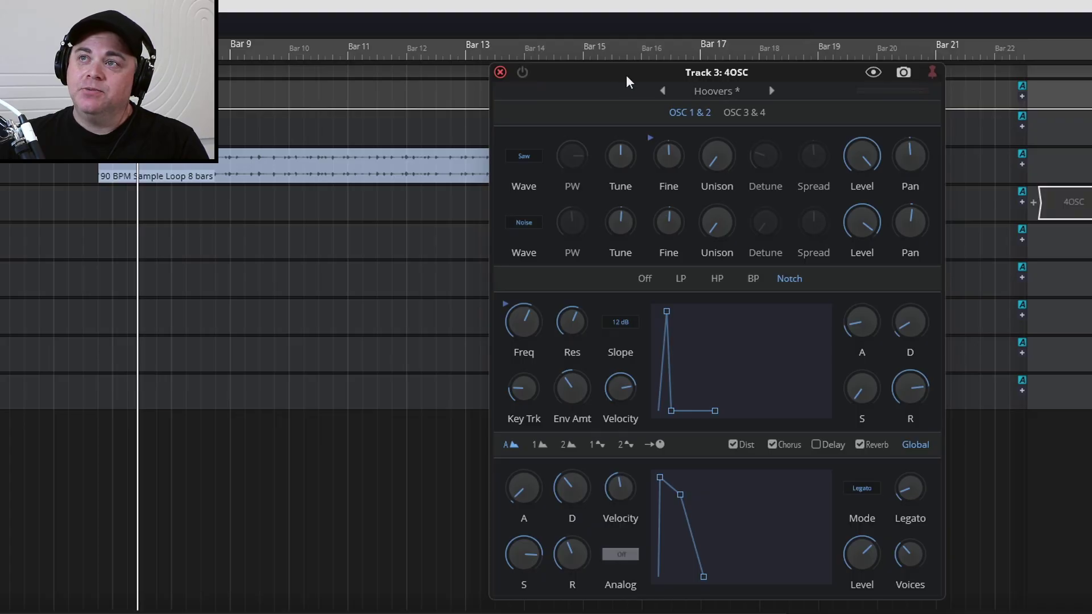
pyautogui.click(523, 74)
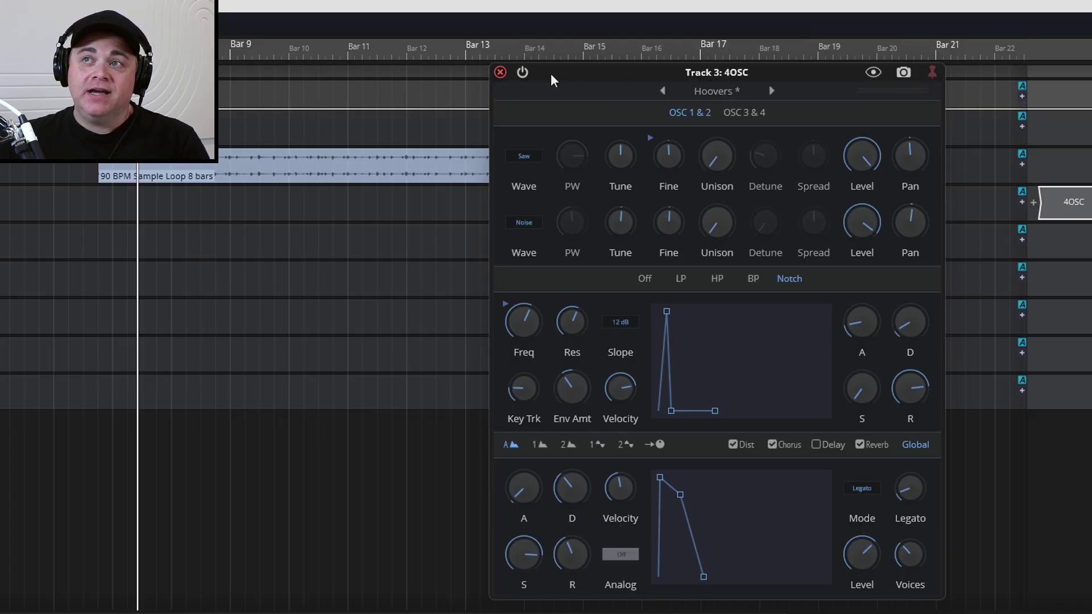
pyautogui.click(522, 74)
pyautogui.click(522, 73)
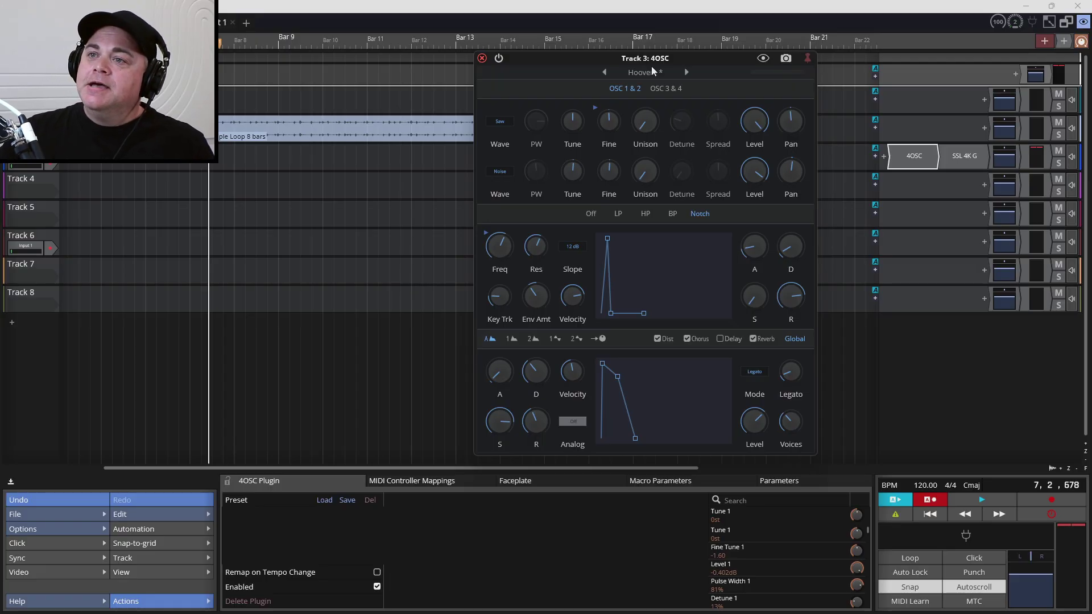
# Show Track 3's All MIDI Ins settings and play four notes descending on the on-screen piano
pyautogui.moveTo(502, 232)
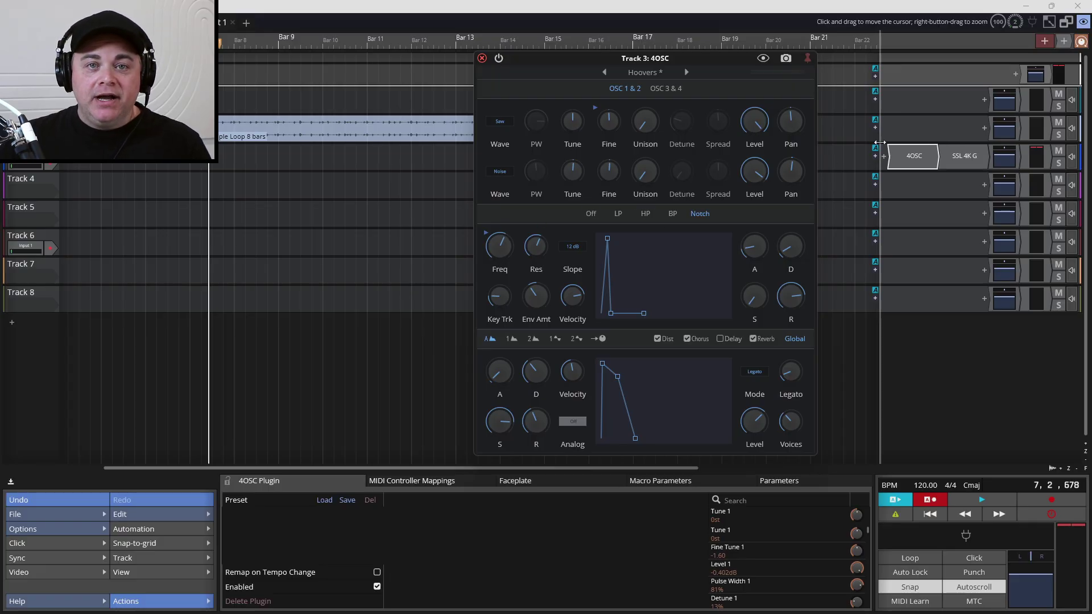
pyautogui.moveTo(787, 149)
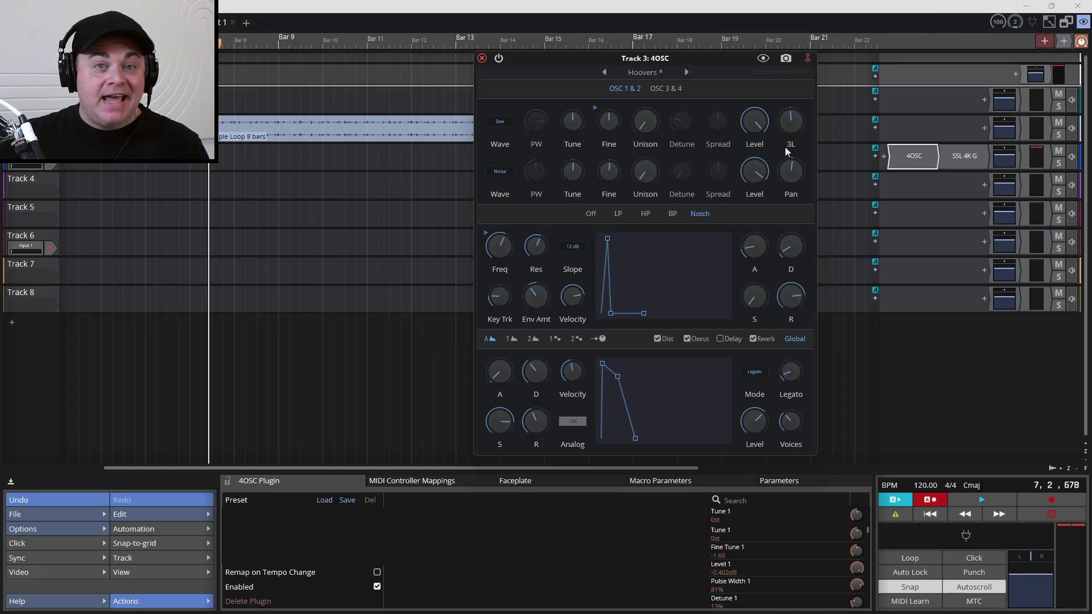
pyautogui.click(33, 163)
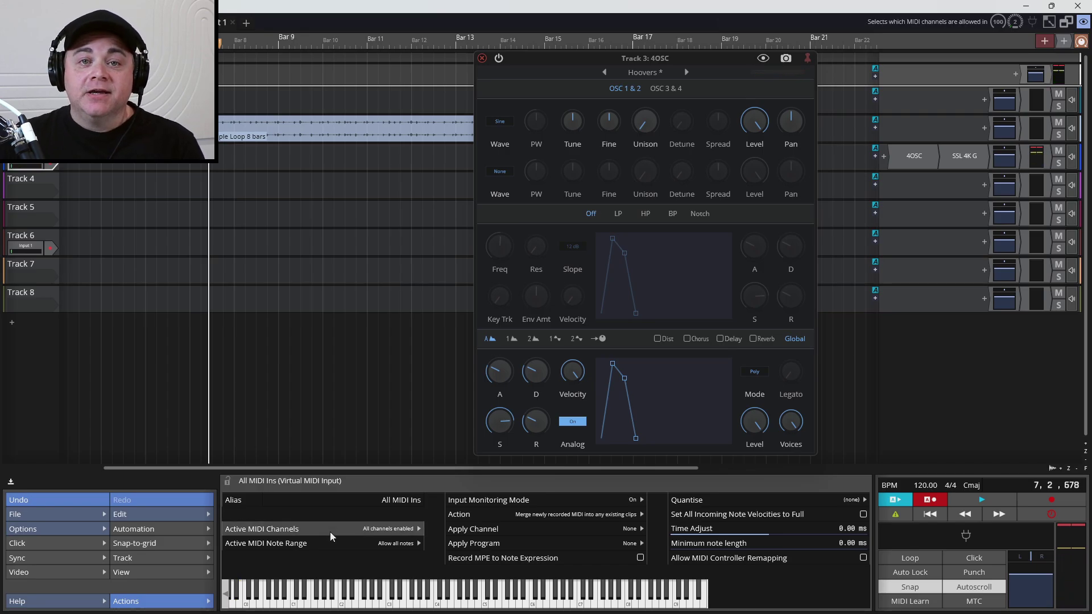
pyautogui.click(519, 604)
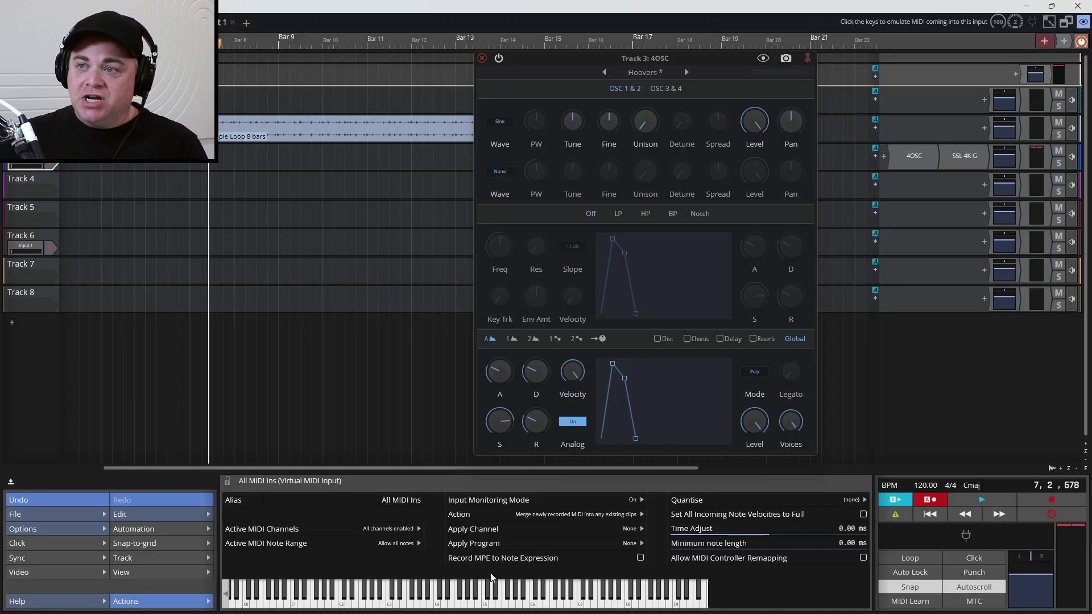
pyautogui.click(452, 597)
pyautogui.click(282, 592)
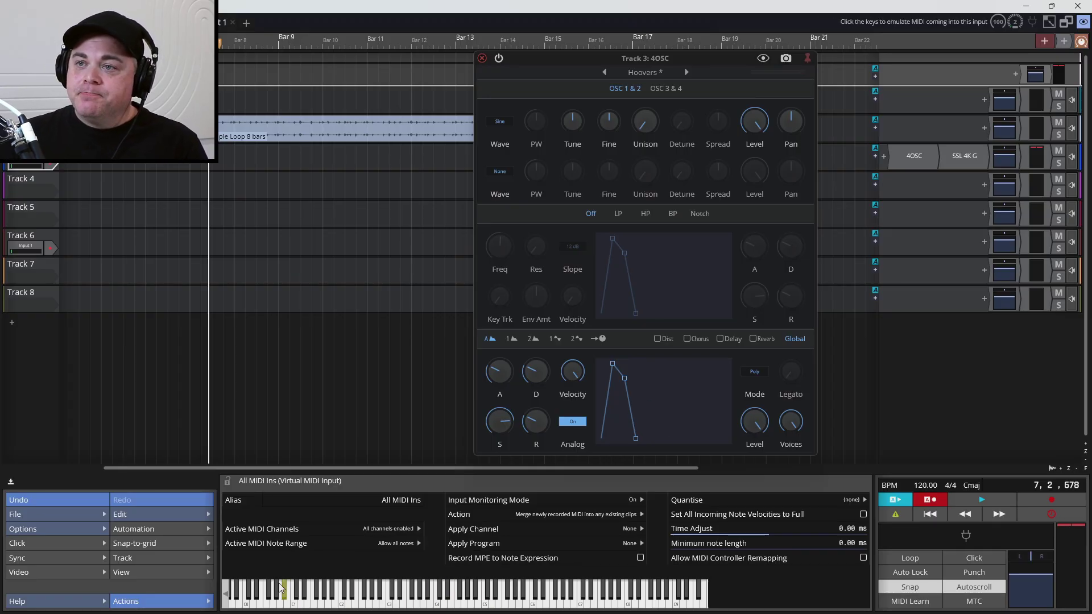
pyautogui.click(247, 604)
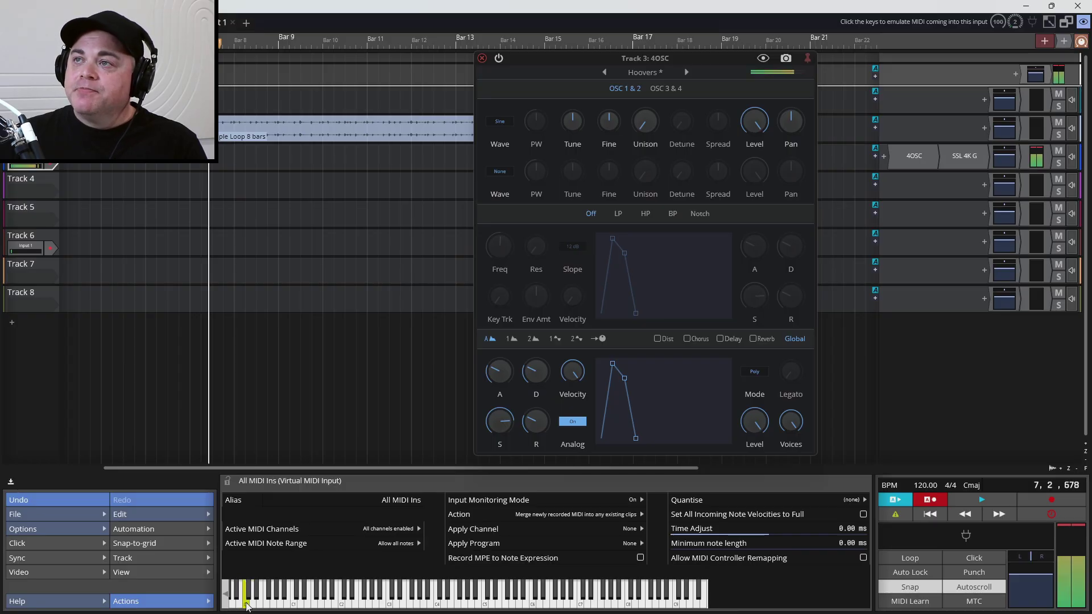
# Load the Helicopter 2 preset into 4OSC, then switch to the Pan preset
pyautogui.click(636, 74)
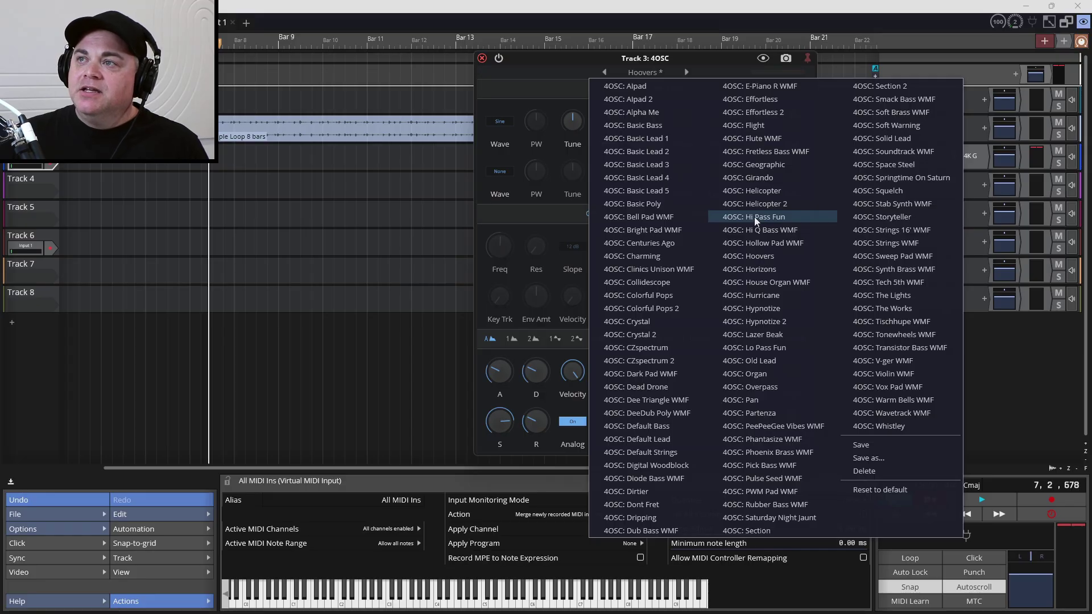
pyautogui.click(767, 203)
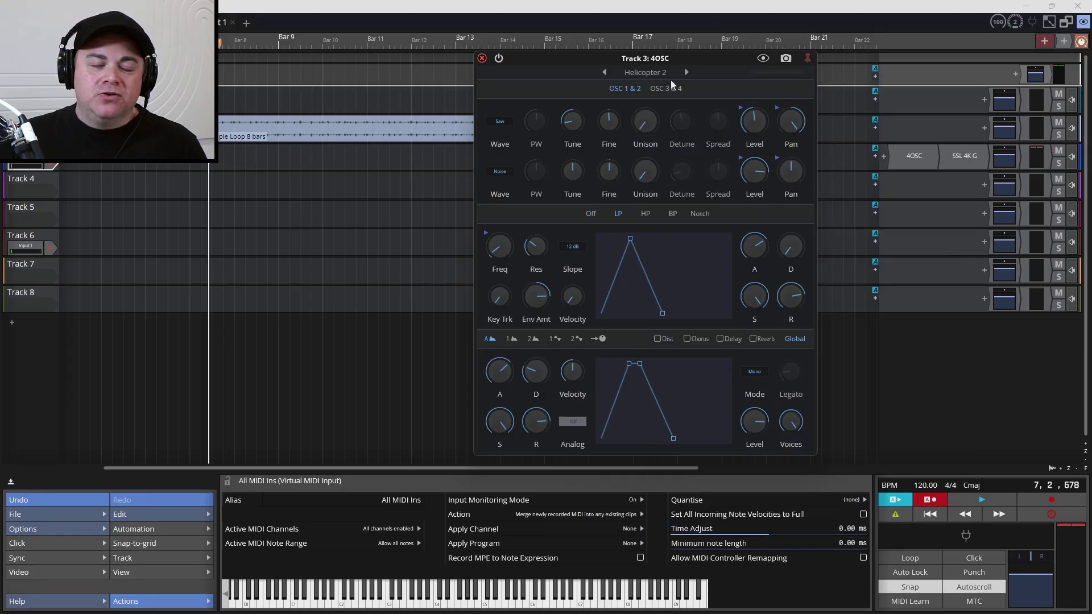
pyautogui.click(660, 68)
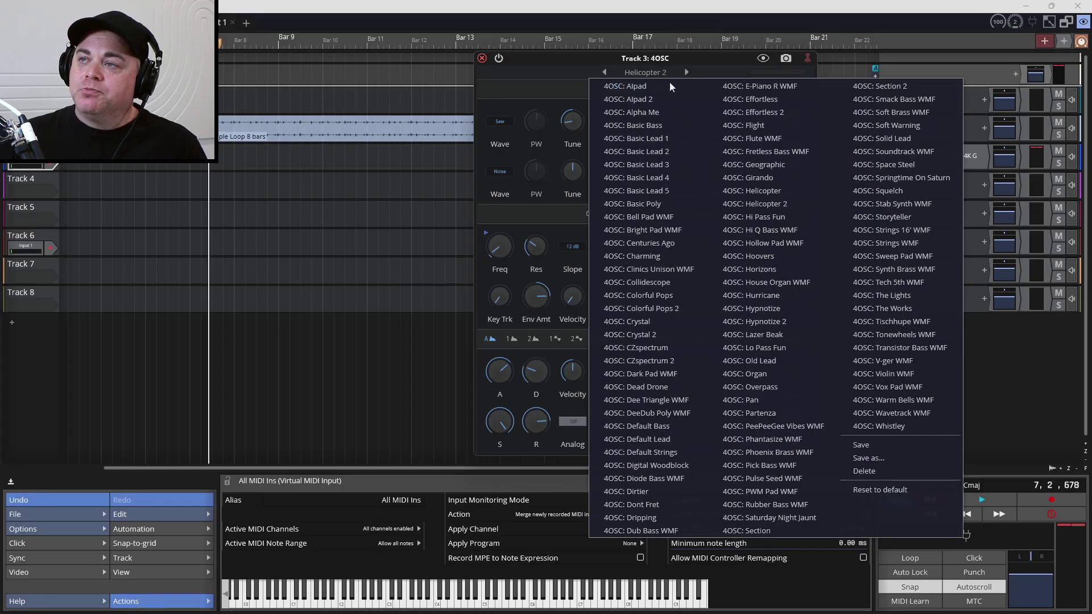
pyautogui.click(768, 395)
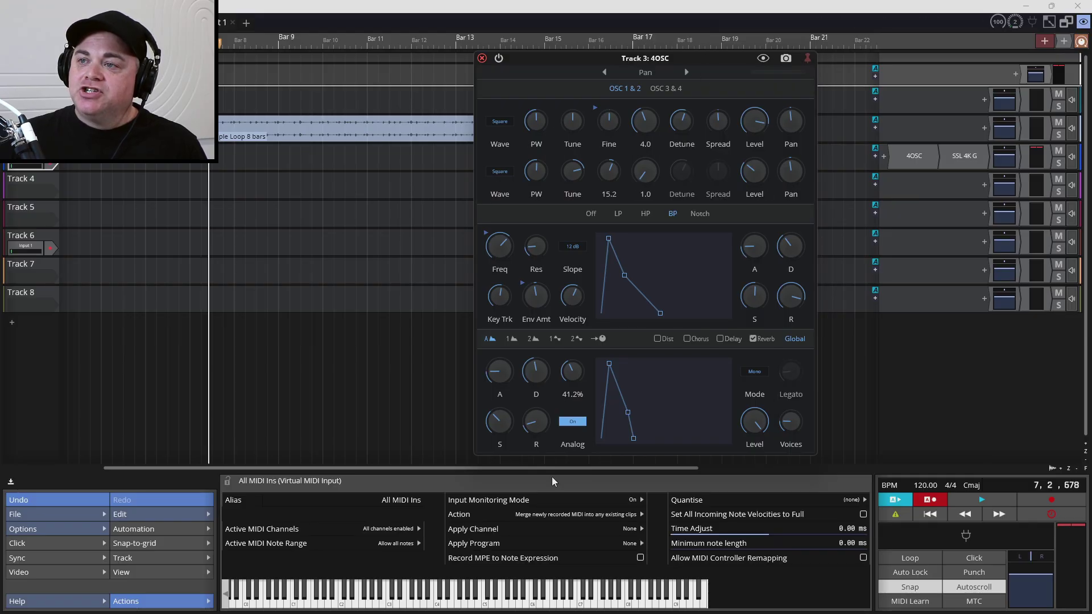
# Play two mid-range notes and a run of low bass notes with the Pan preset
pyautogui.click(447, 602)
pyautogui.click(432, 602)
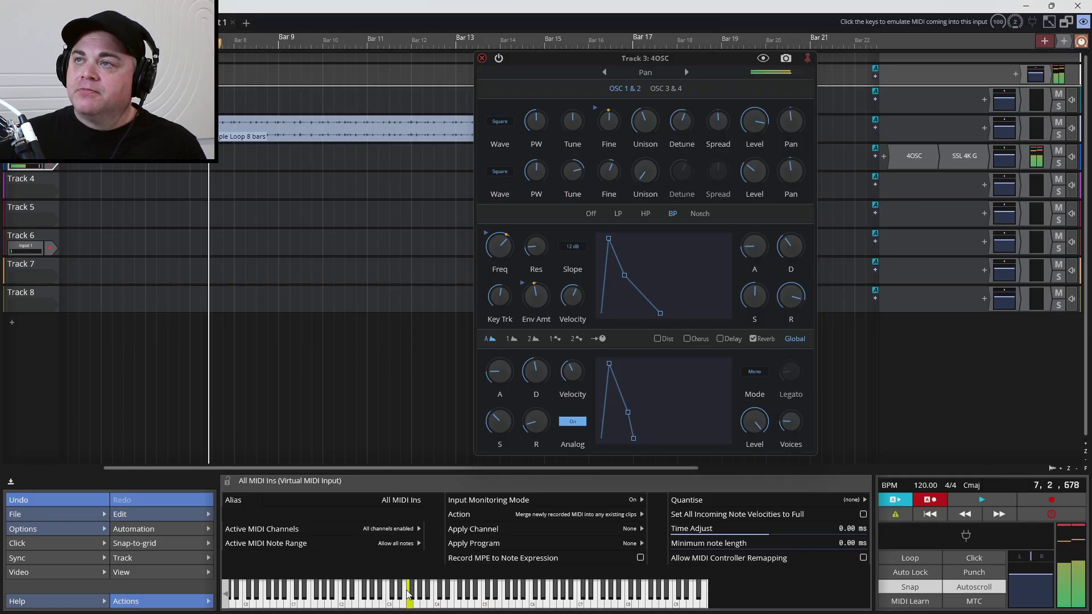
pyautogui.click(234, 601)
pyautogui.click(250, 602)
pyautogui.click(237, 602)
pyautogui.click(249, 602)
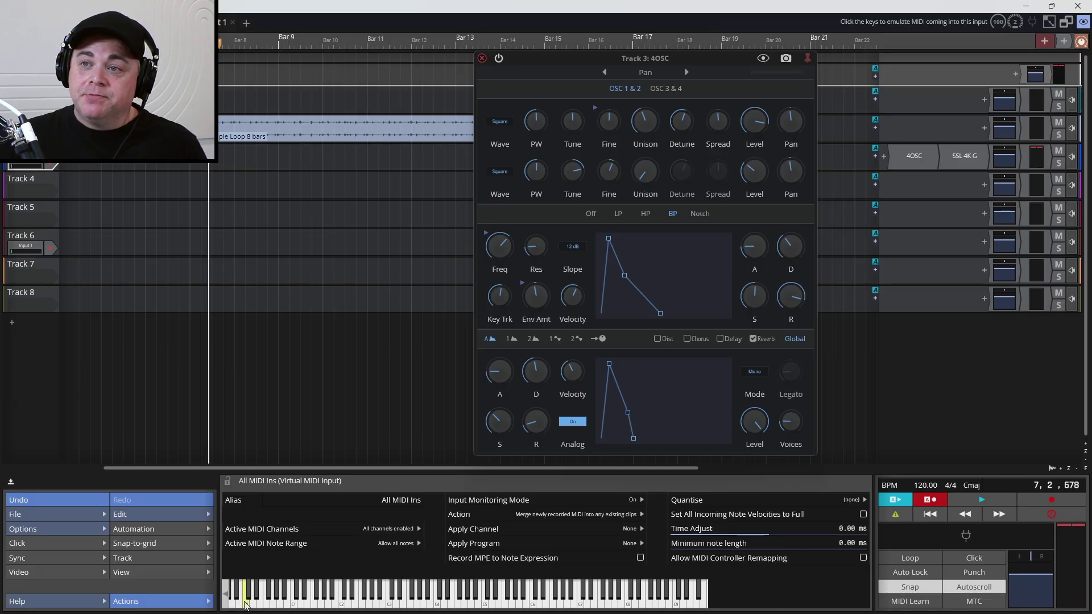
pyautogui.click(251, 603)
pyautogui.click(254, 604)
pyautogui.click(242, 602)
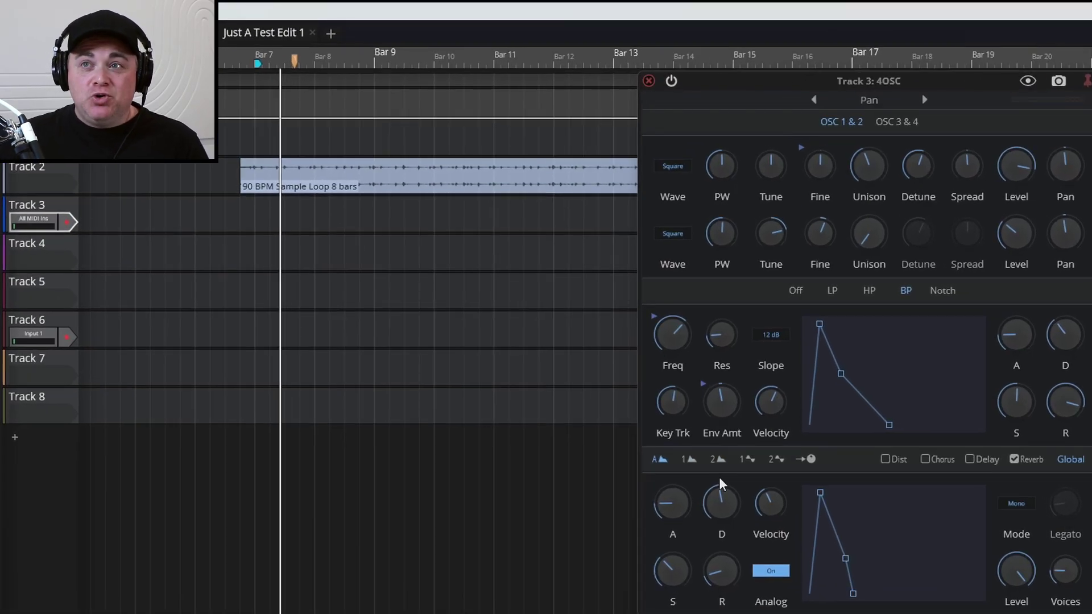
pyautogui.click(31, 222)
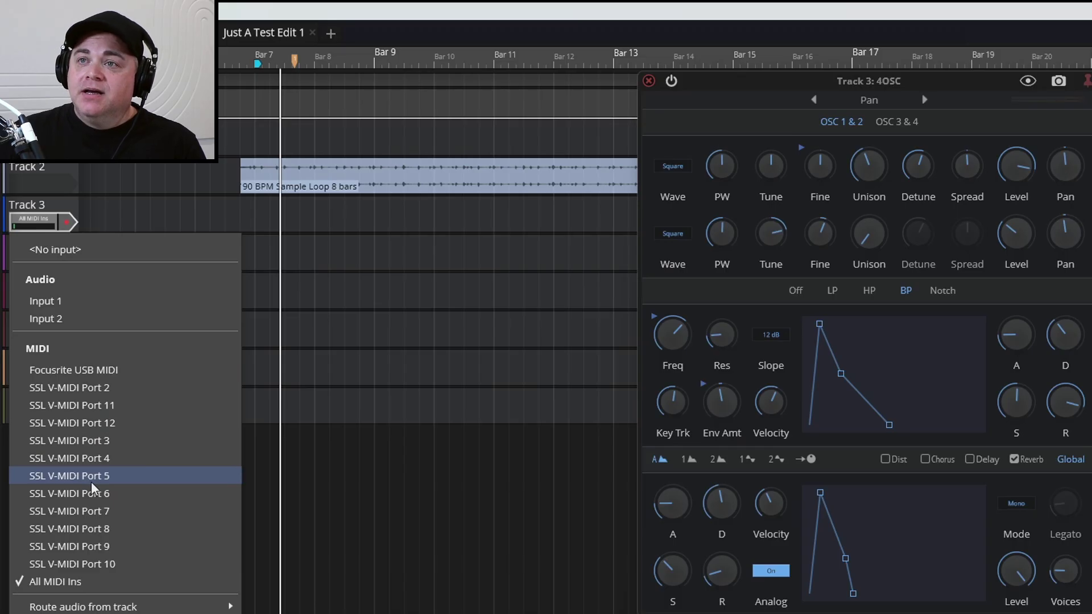
pyautogui.click(25, 216)
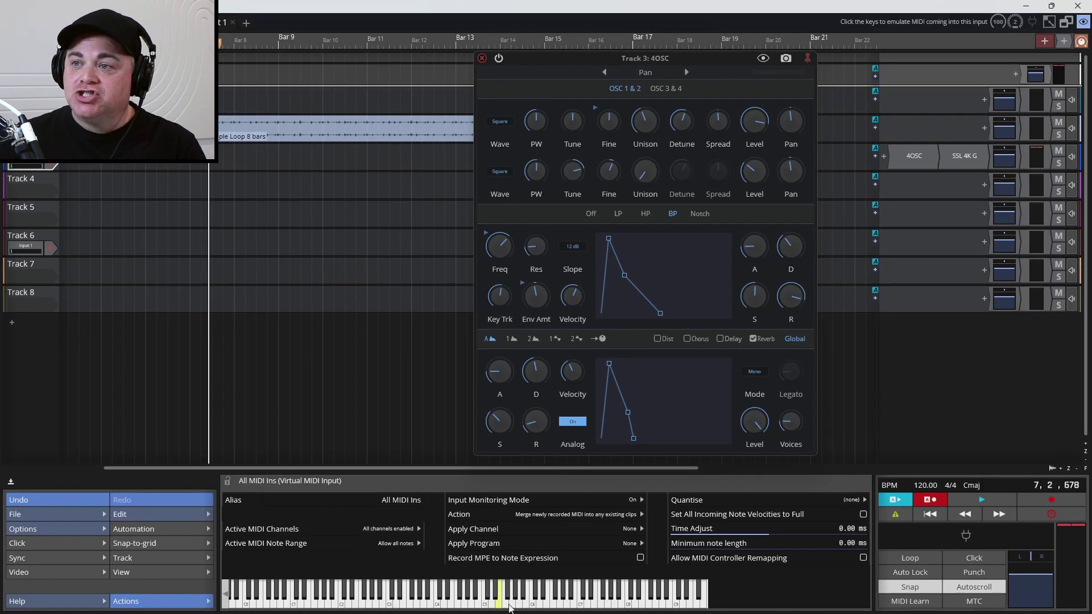
pyautogui.click(556, 596)
pyautogui.click(507, 591)
pyautogui.click(467, 591)
pyautogui.click(484, 597)
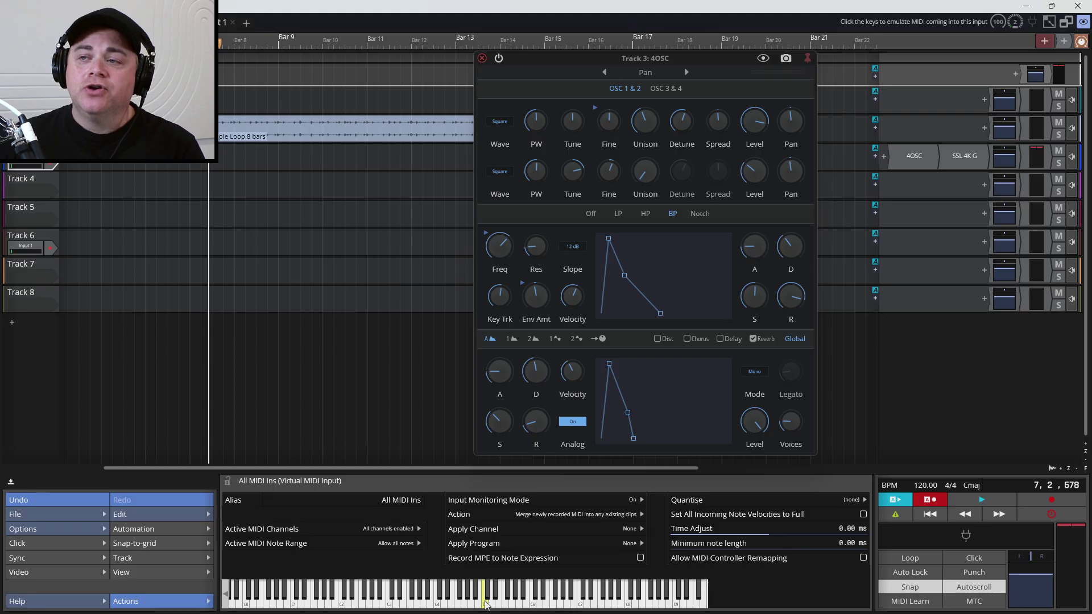